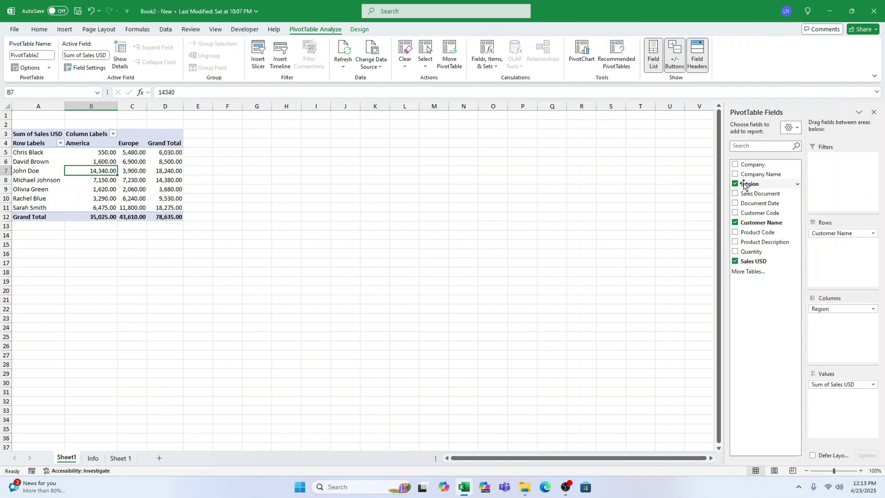
Move Region between pivot columns, rows under customers and report filter, ending back in columns.
click(735, 185)
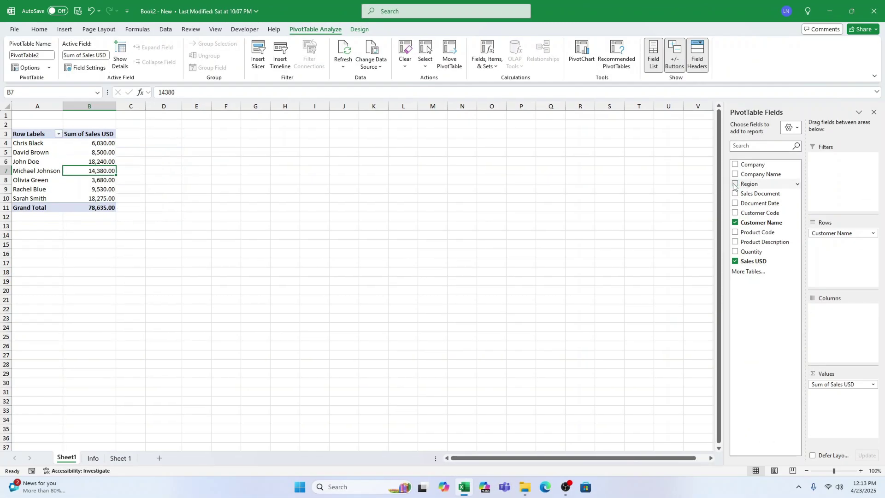
click(736, 186)
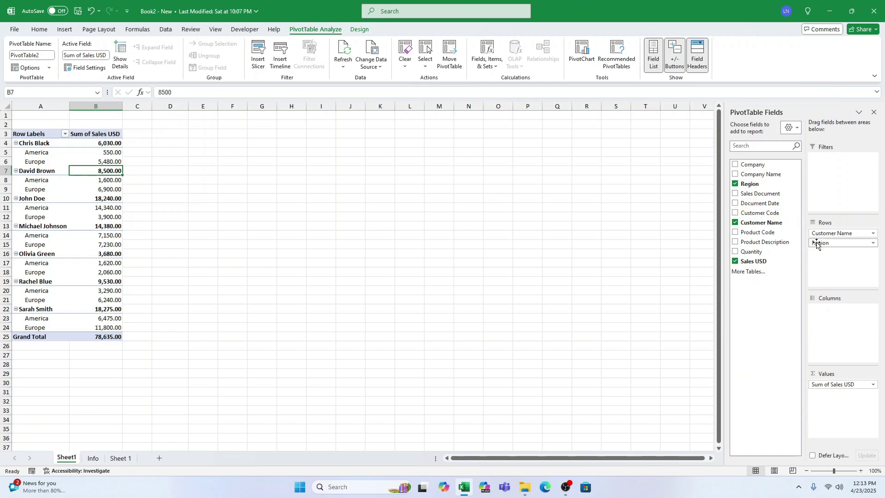
drag(830, 248, 834, 192)
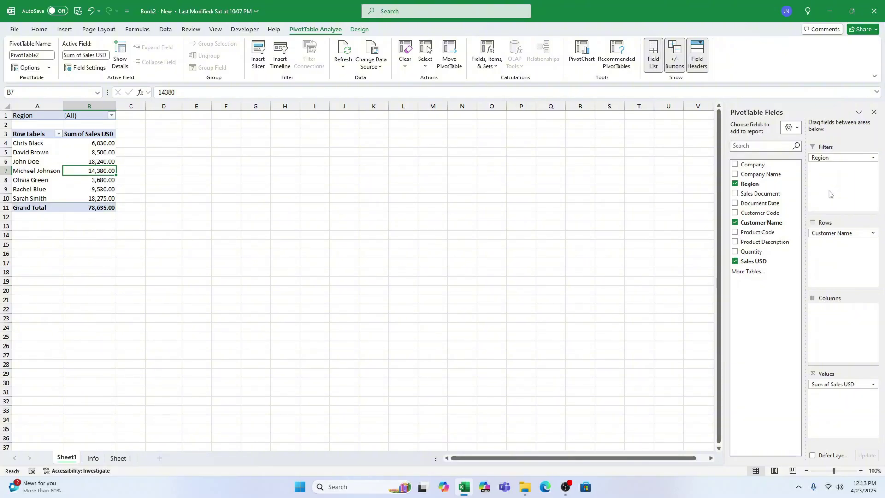
drag(844, 162, 836, 318)
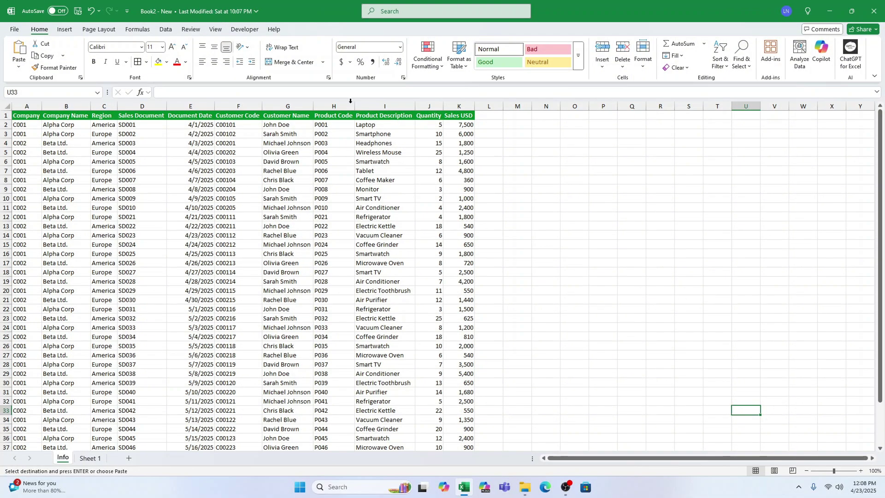
Convert the sales data starting at A1 into a table with headers, named Table1.
click(73, 32)
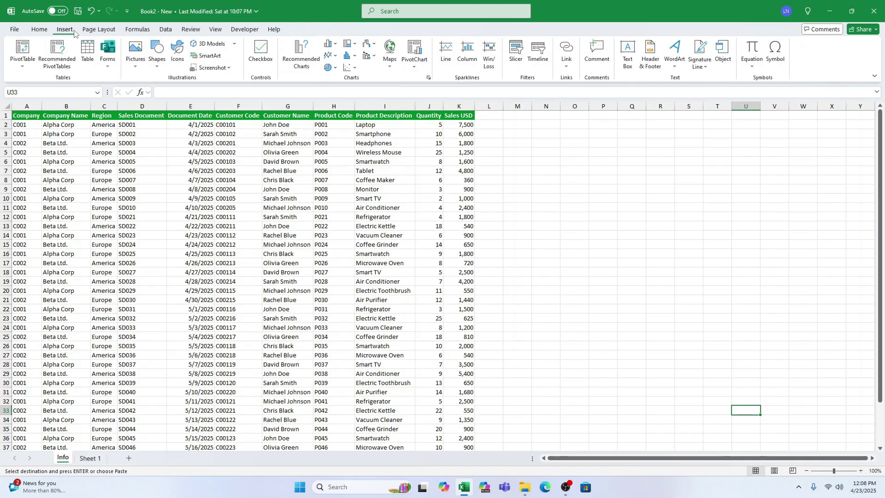
key(ctrl+Home)
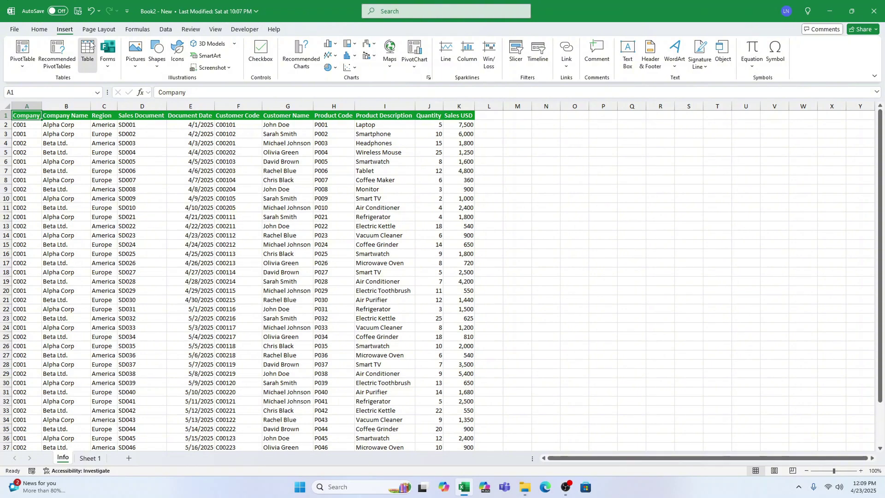
click(88, 51)
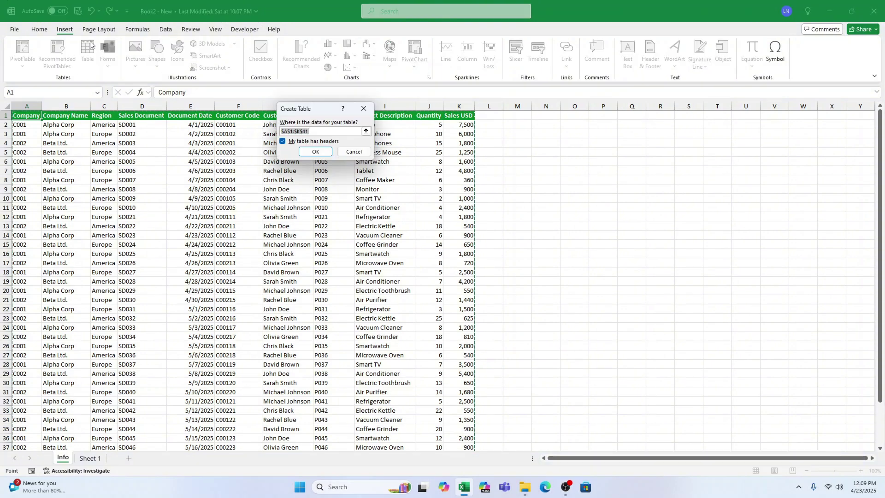
click(305, 153)
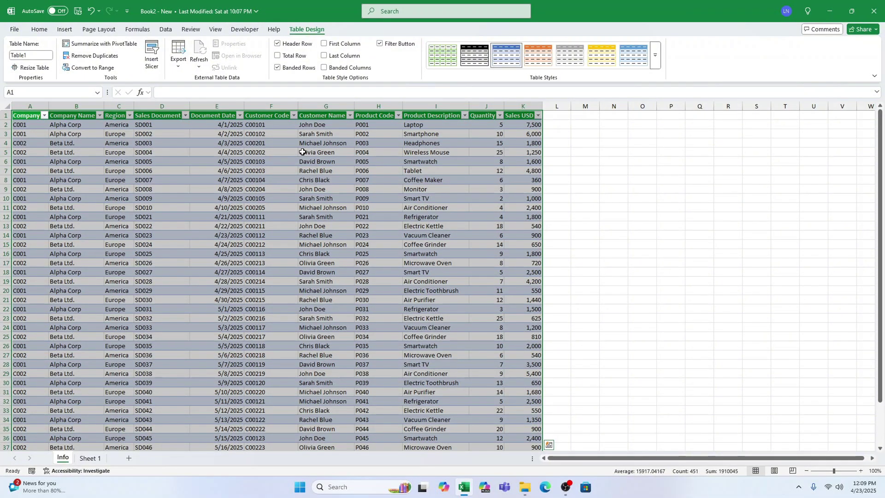
Apply the plain no-colour table style and rename the table Sale1.
click(658, 64)
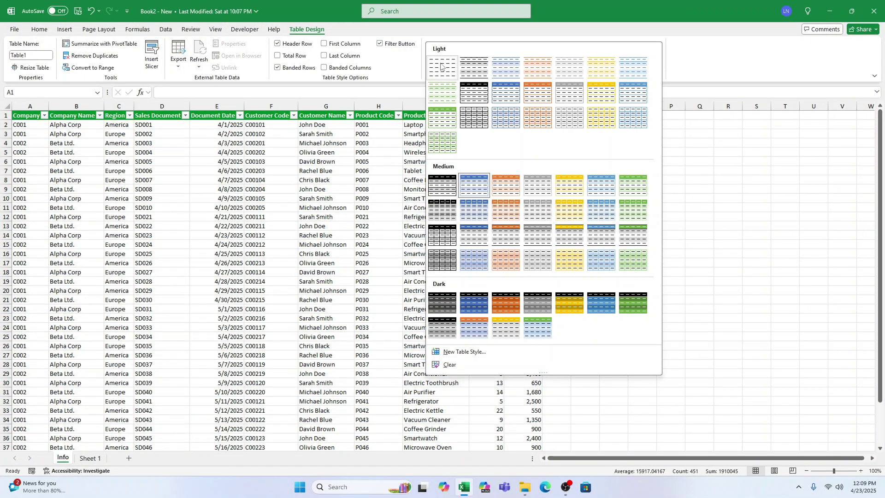
click(441, 66)
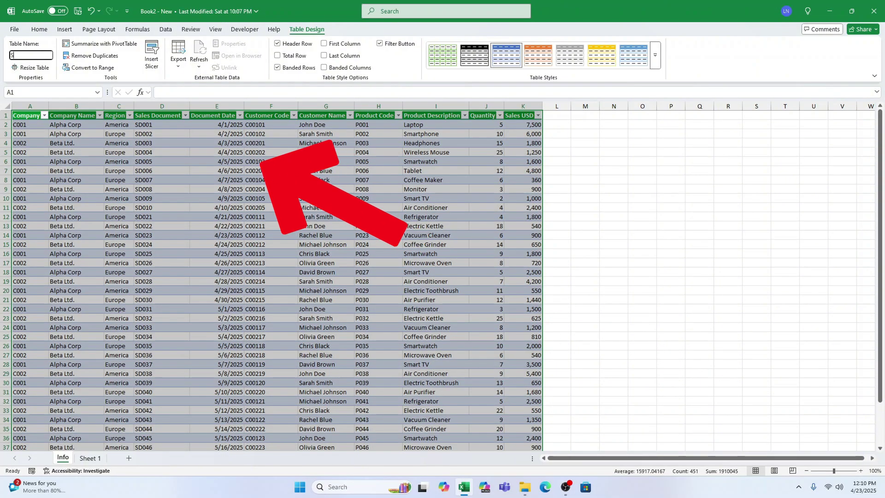
text(Sale)
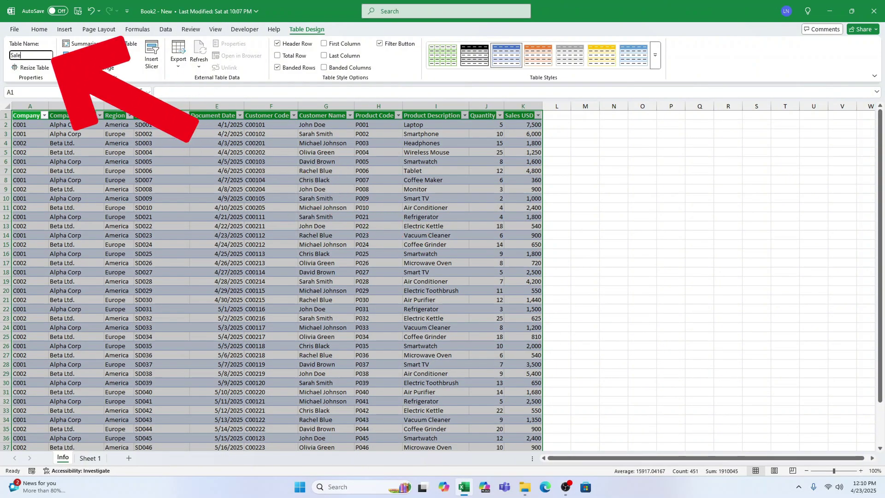
text(1)
key(Return)
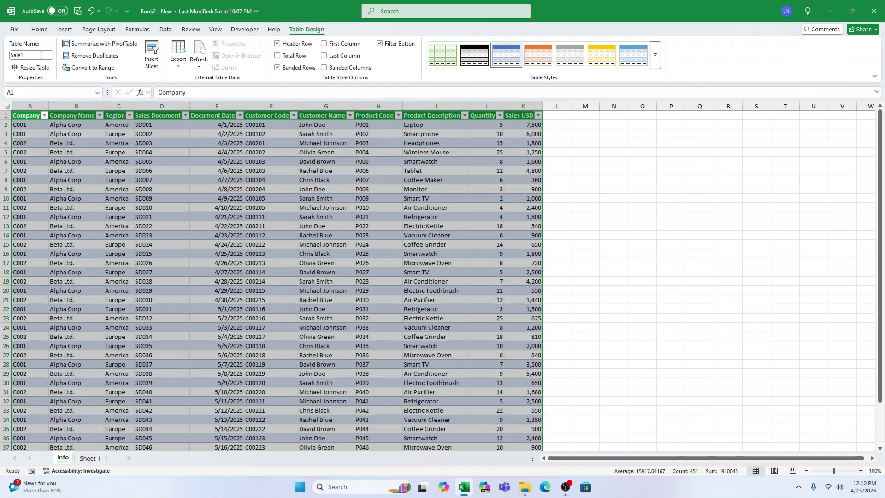
click(69, 30)
click(22, 50)
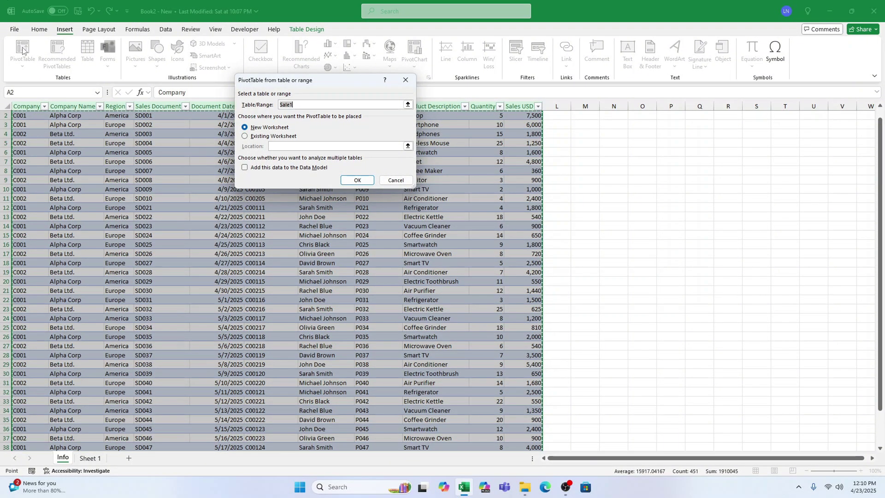
click(387, 179)
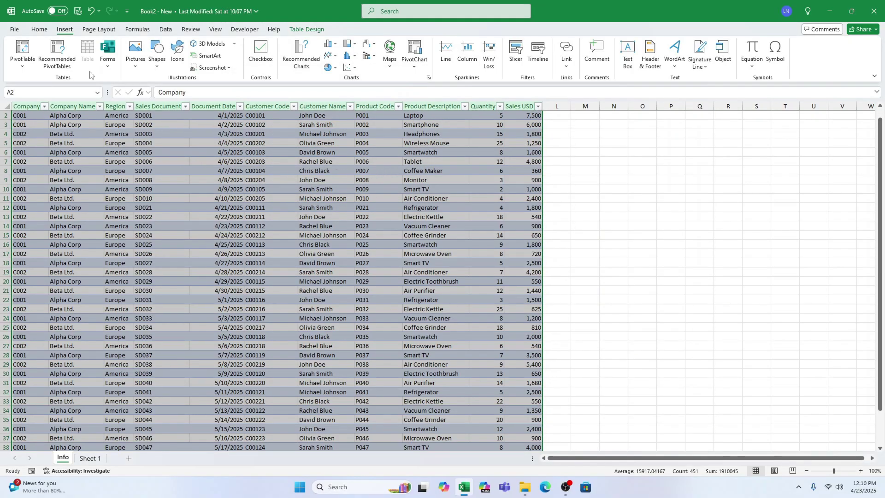
Create the recommended 'Sum of Sales USD by Customer Name and Region' PivotTable on a new sheet.
click(66, 53)
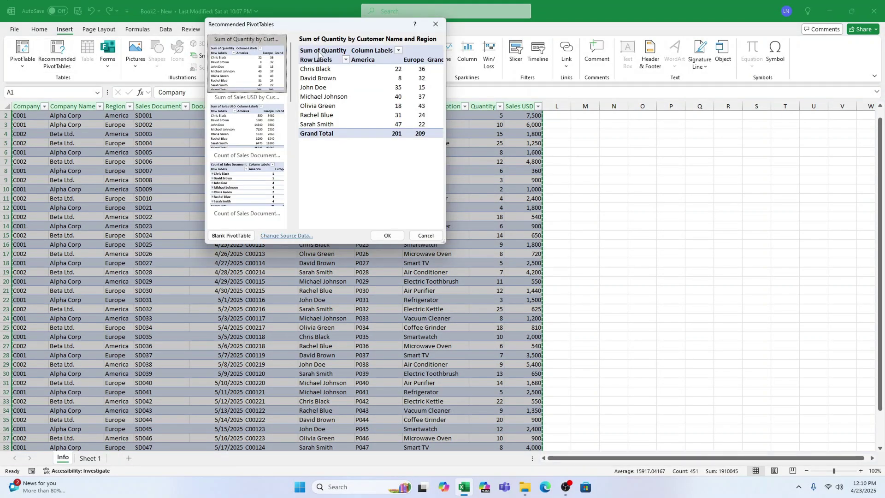
drag(326, 26, 422, 131)
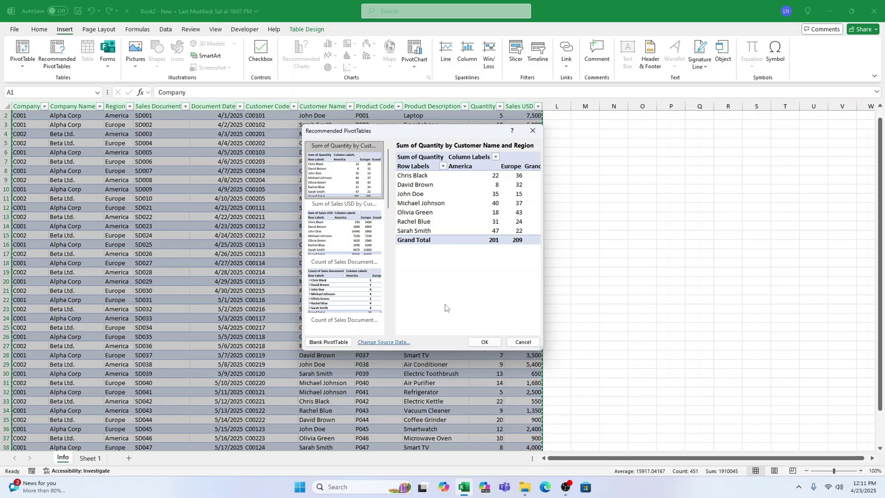
click(372, 254)
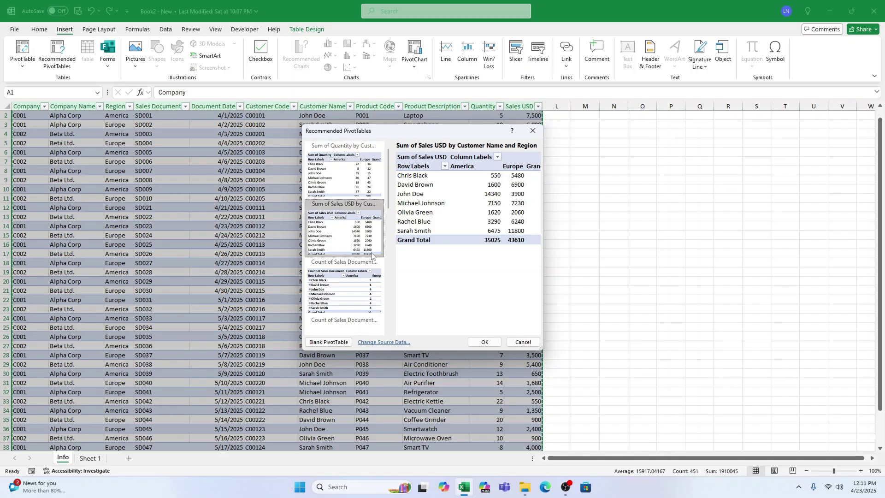
double_click(371, 254)
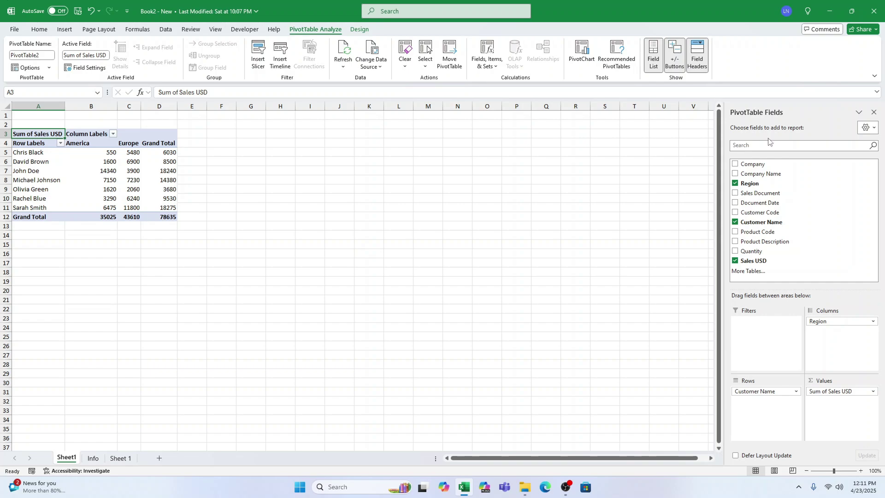
Set the PivotTable Fields pane to Fields Section and Areas Section Side-By-Side.
click(875, 128)
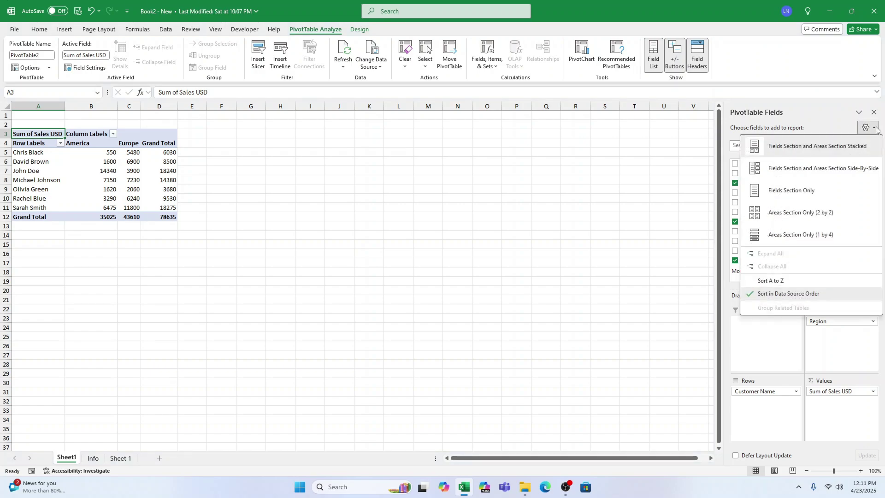
click(795, 170)
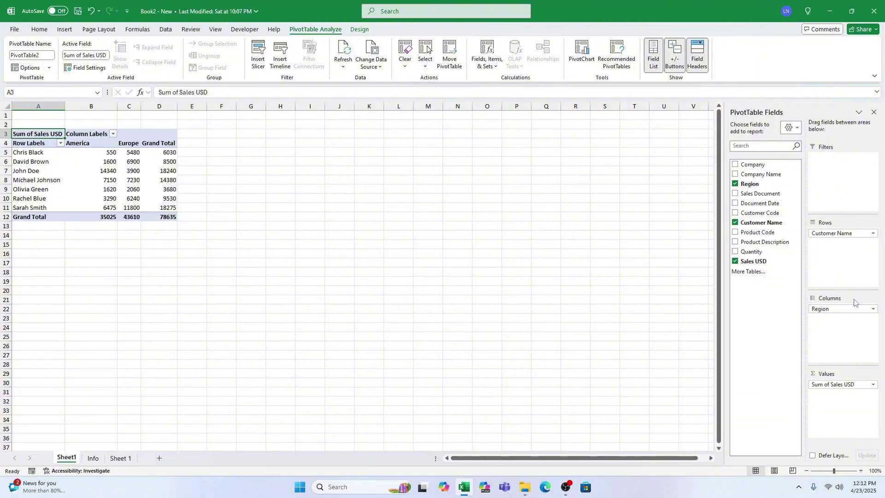
Summarize Sales USD by Average instead of Sum, giving a grand average of 1965.875.
click(874, 385)
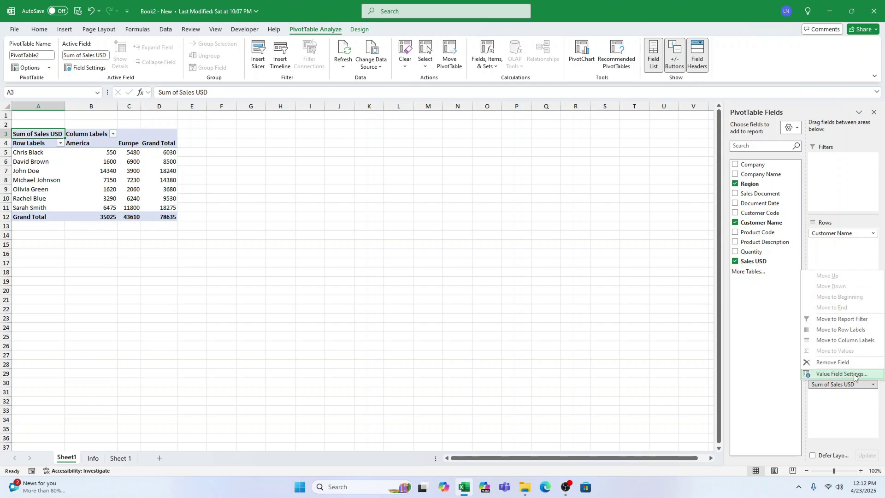
click(855, 375)
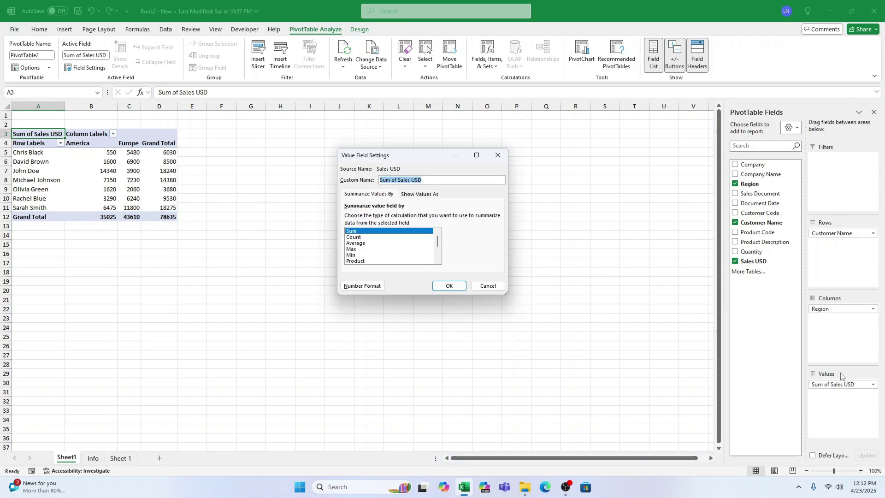
click(383, 243)
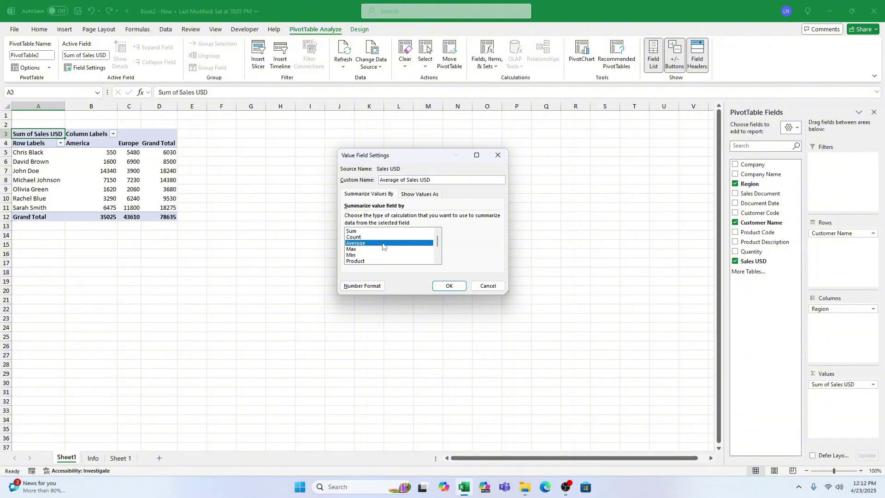
click(445, 285)
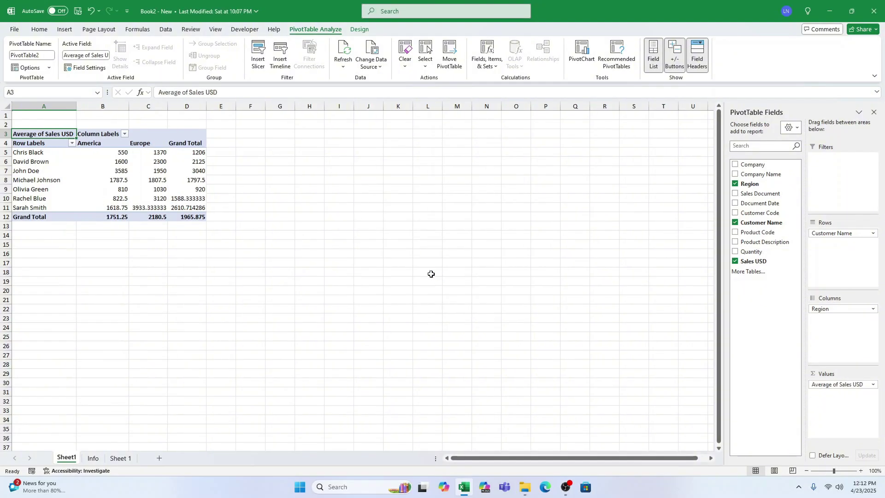
click(120, 171)
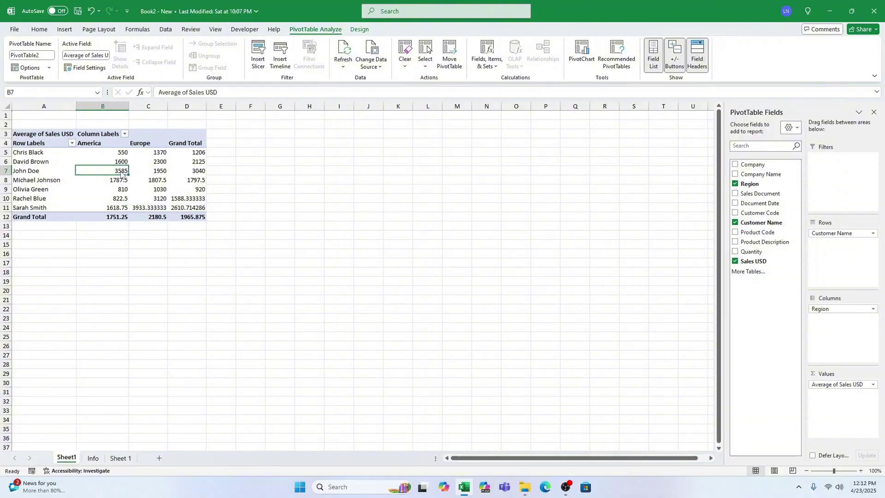
Switch the Sales USD value field back to Sum in Value Field Settings.
right_click(122, 174)
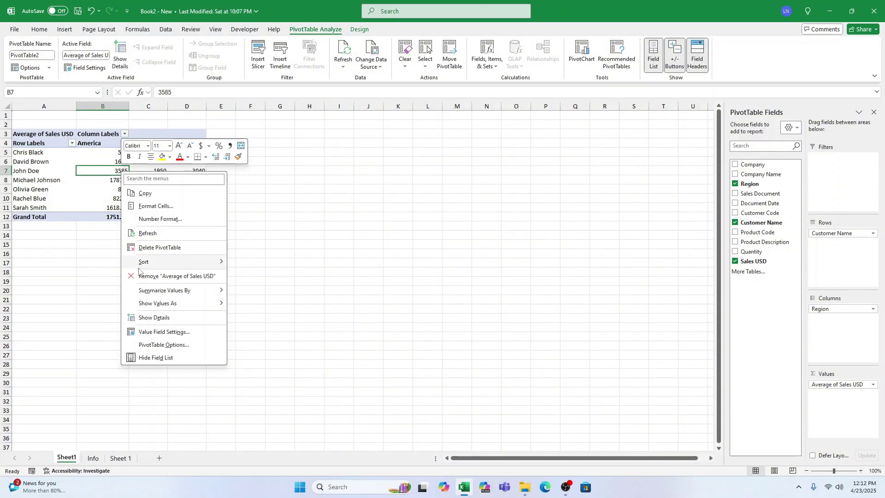
click(174, 332)
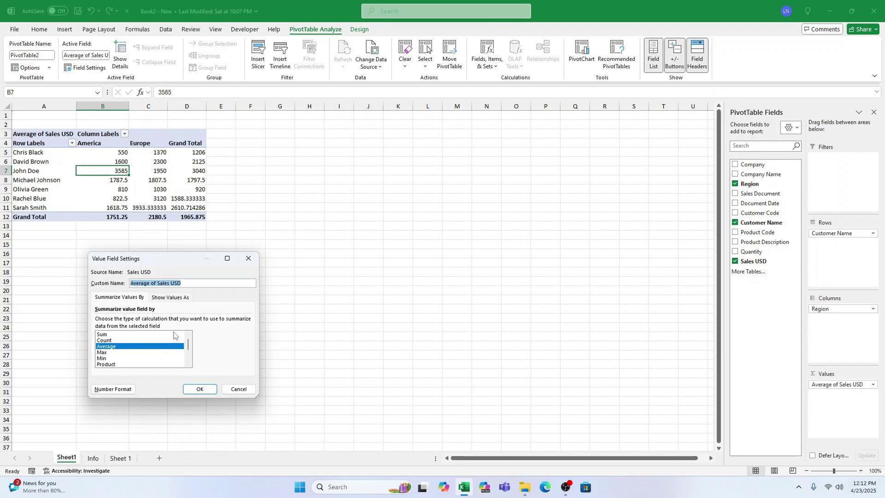
click(169, 335)
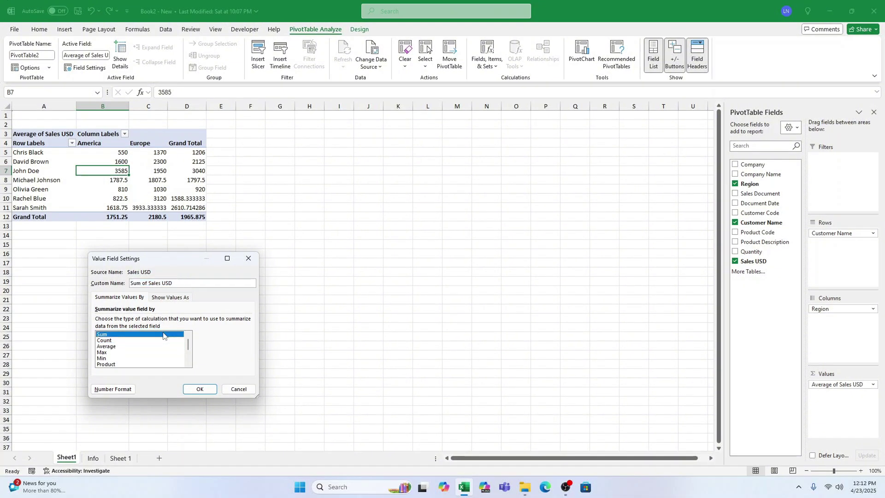
click(204, 389)
Format the pivot values as Number with two decimals and a 1000 separator.
right_click(111, 174)
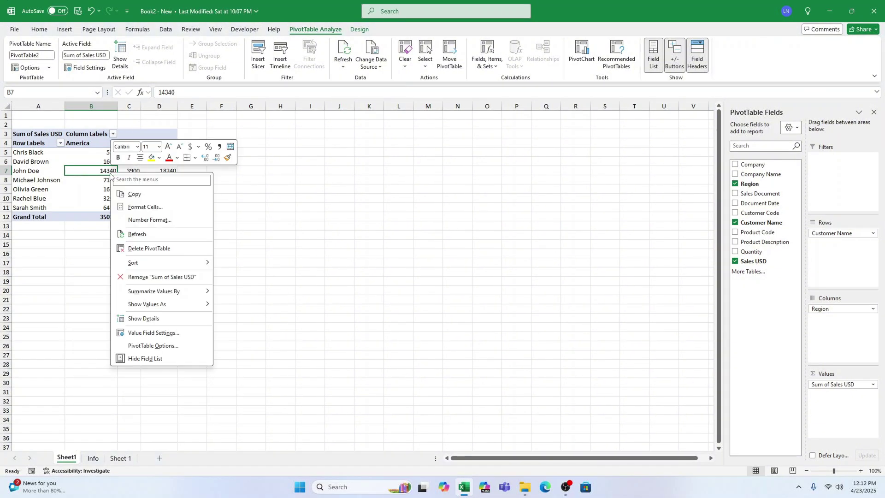
click(141, 220)
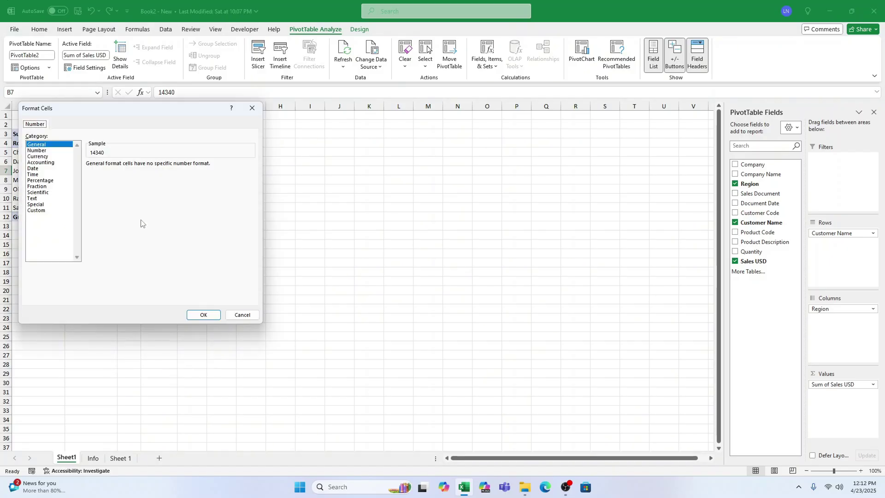
click(51, 144)
click(101, 170)
click(190, 309)
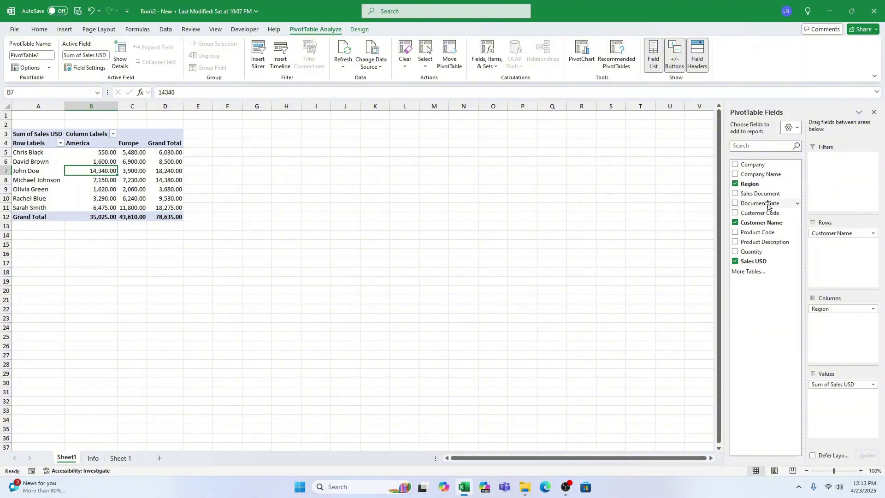
click(736, 184)
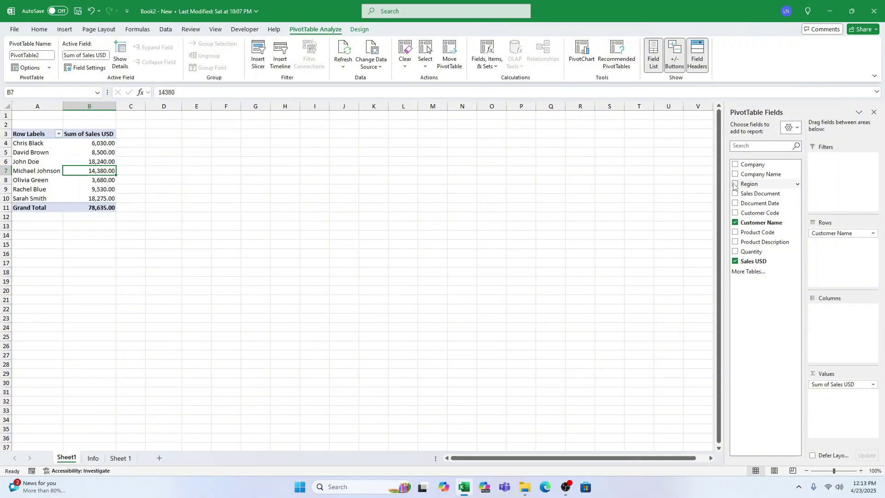
click(736, 184)
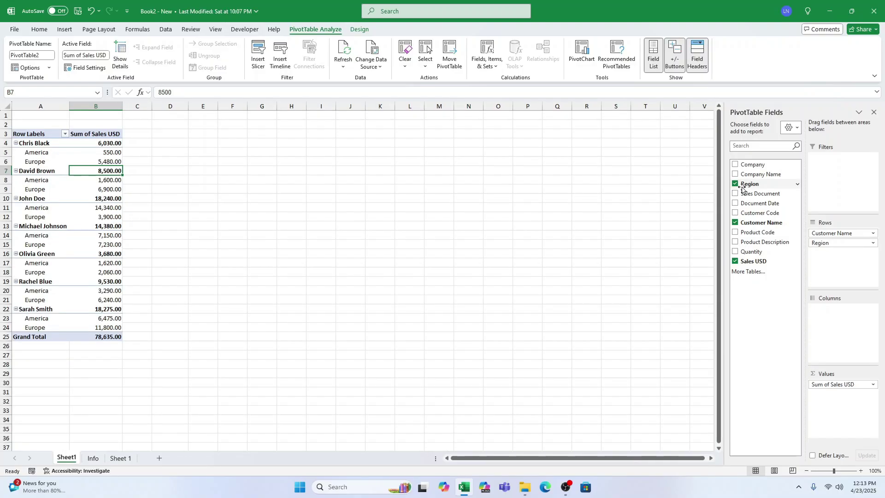
drag(743, 189, 833, 192)
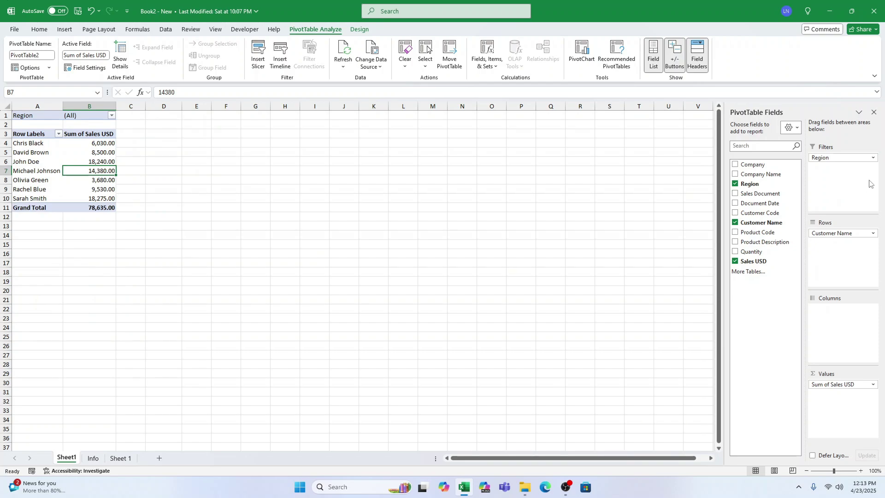
drag(844, 161, 837, 321)
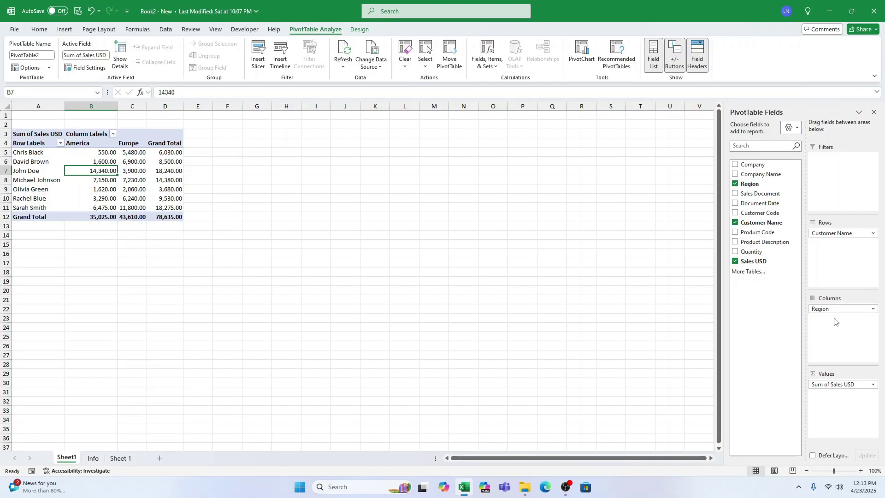
Nest Product Description under each customer and bring up the Design tab's Grand Totals options.
click(735, 242)
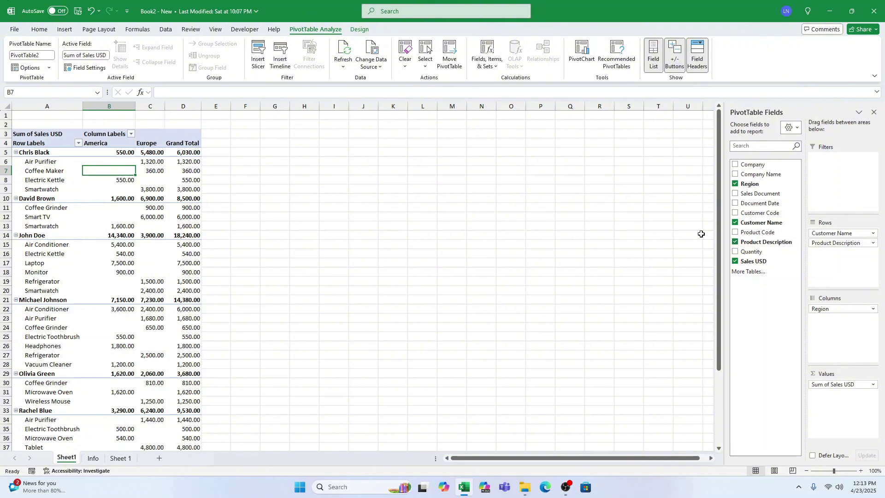
click(368, 30)
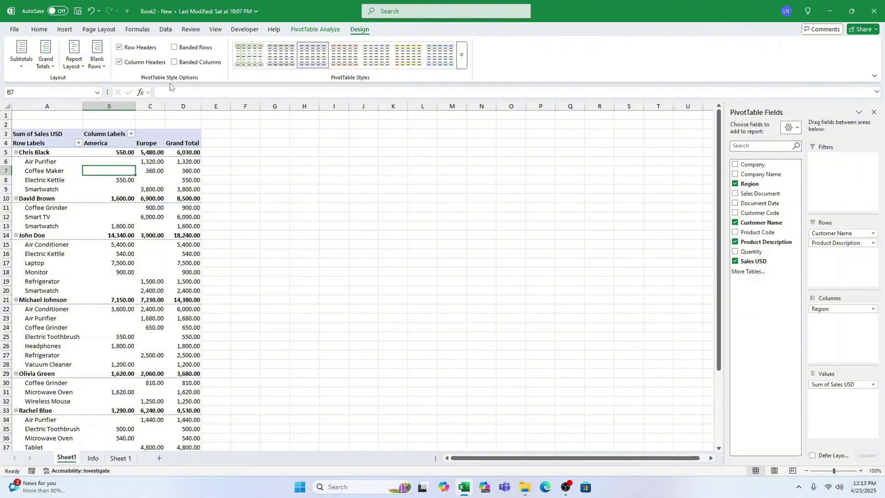
click(51, 67)
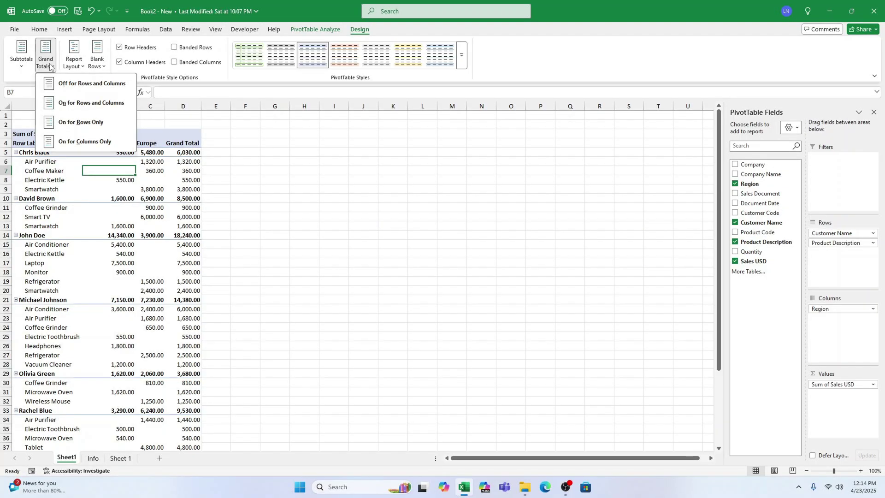
Set the pivot's Grand Totals to On for Columns Only.
click(61, 87)
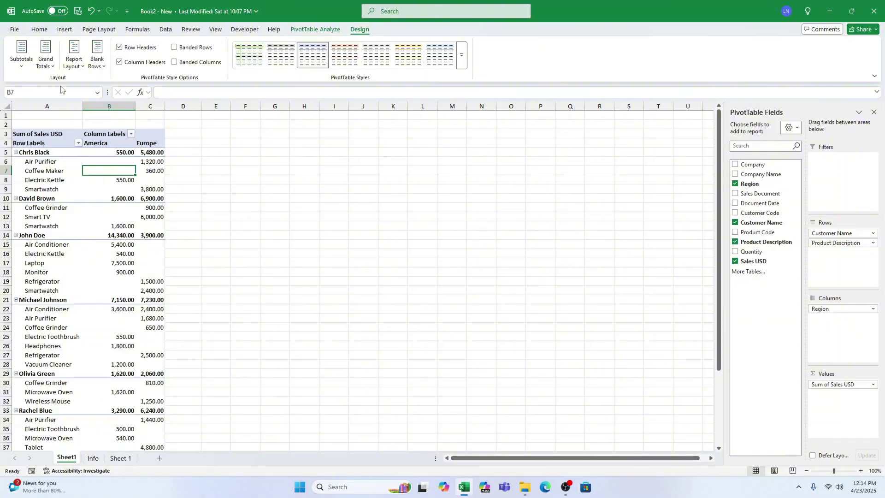
click(45, 59)
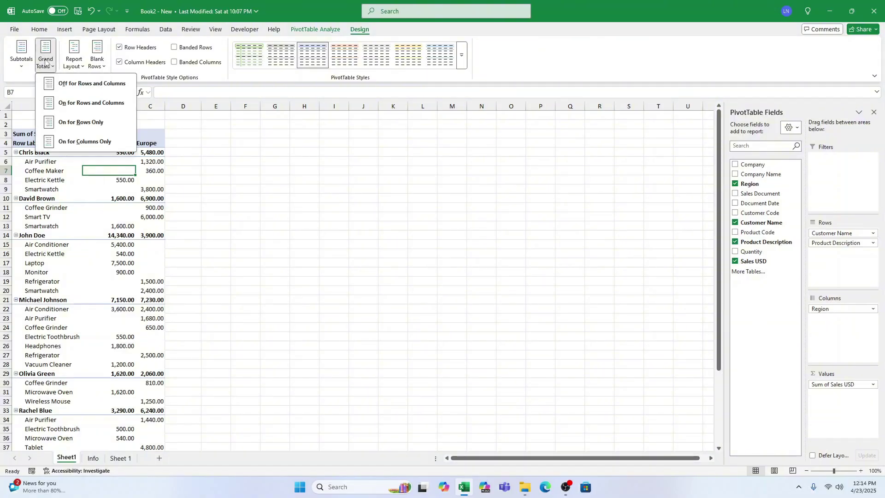
click(71, 143)
scroll(110, 230, down, 5)
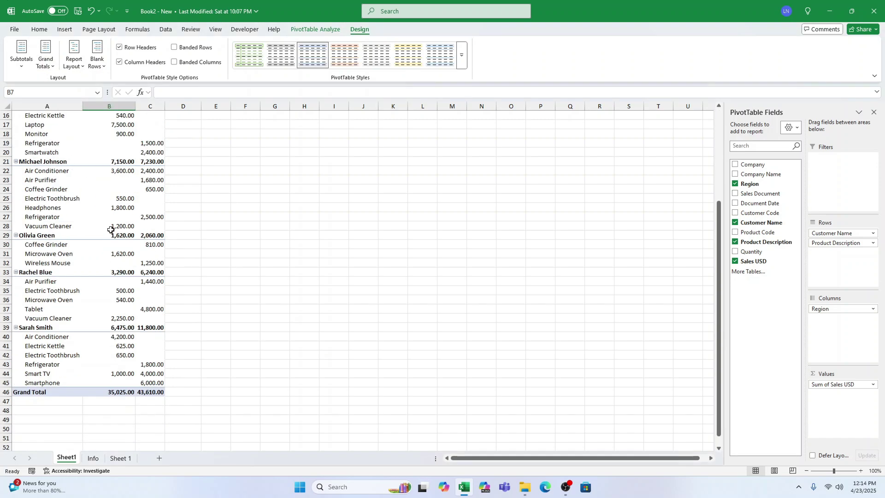
scroll(111, 229, down, 1)
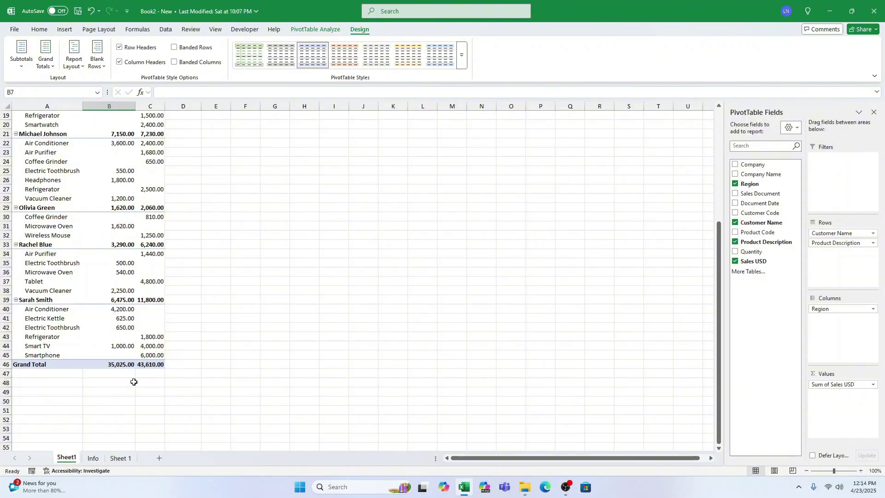
scroll(133, 382, up, 6)
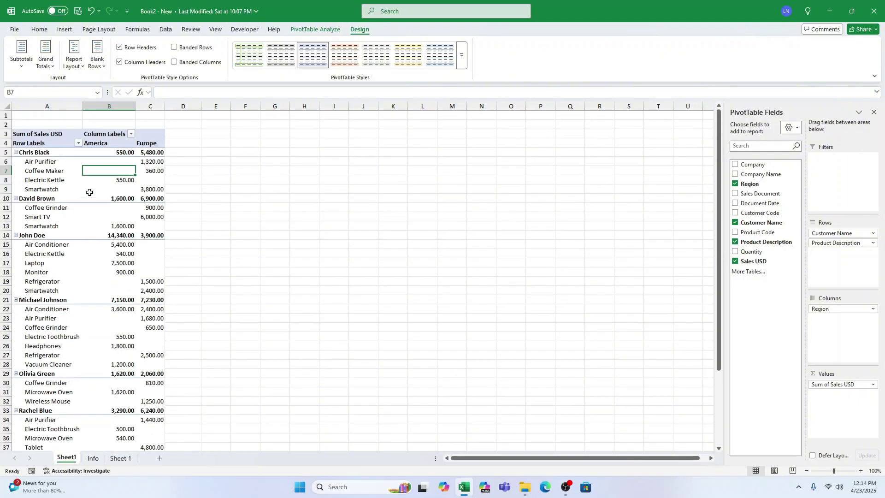
Hide the customer subtotals with Do Not Show Subtotals.
click(49, 60)
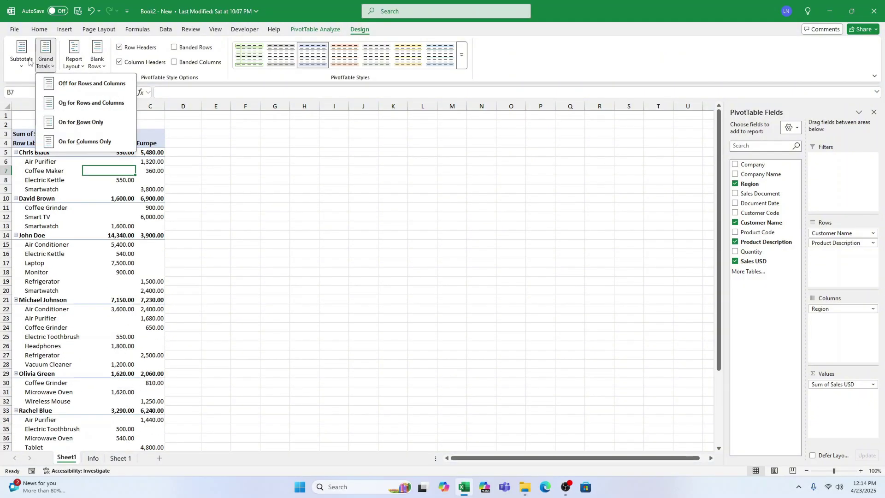
click(29, 62)
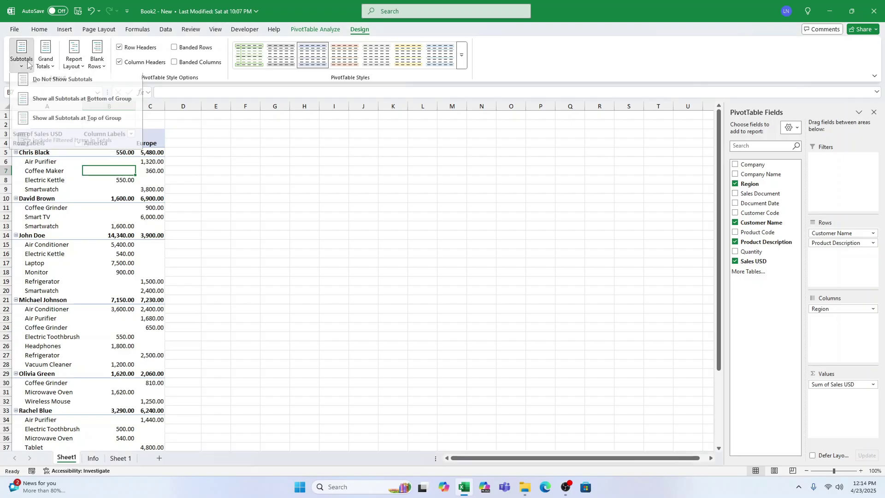
click(39, 83)
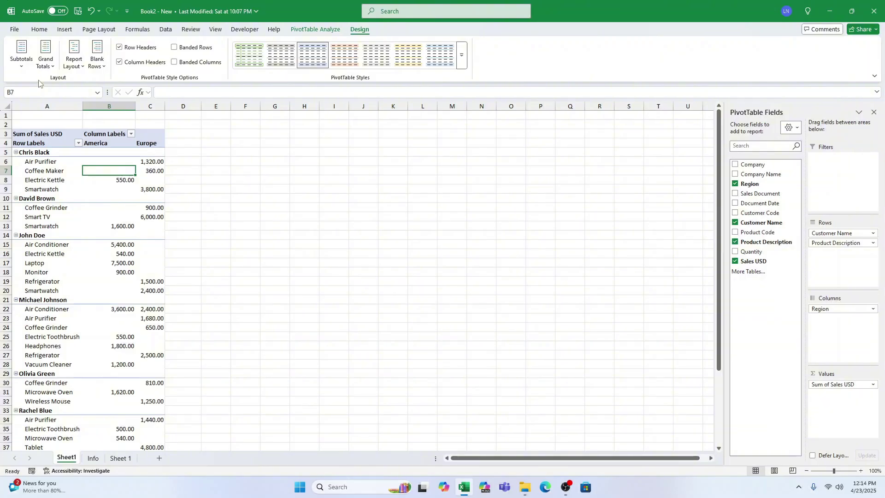
Switch the pivot report layout to tabular form.
click(68, 66)
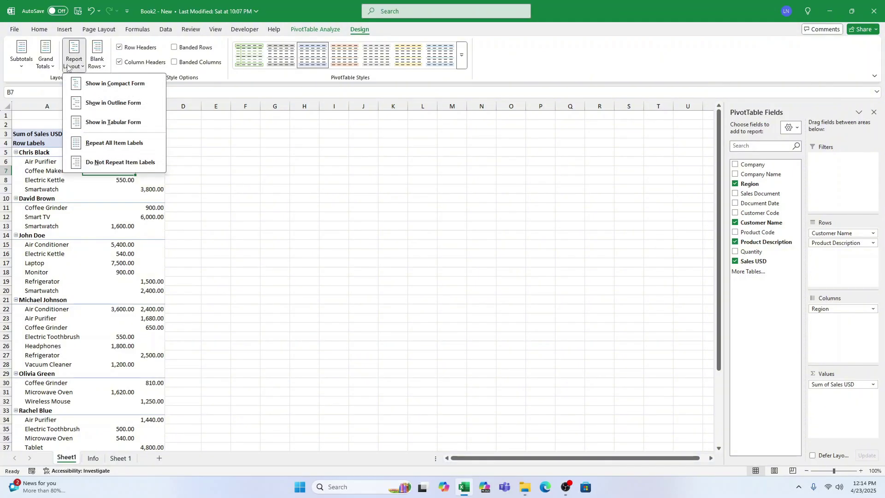
click(105, 122)
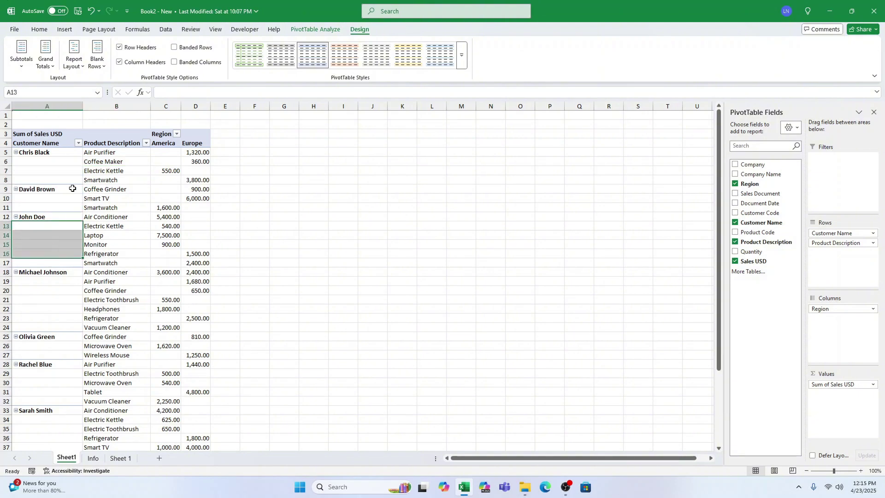
click(51, 133)
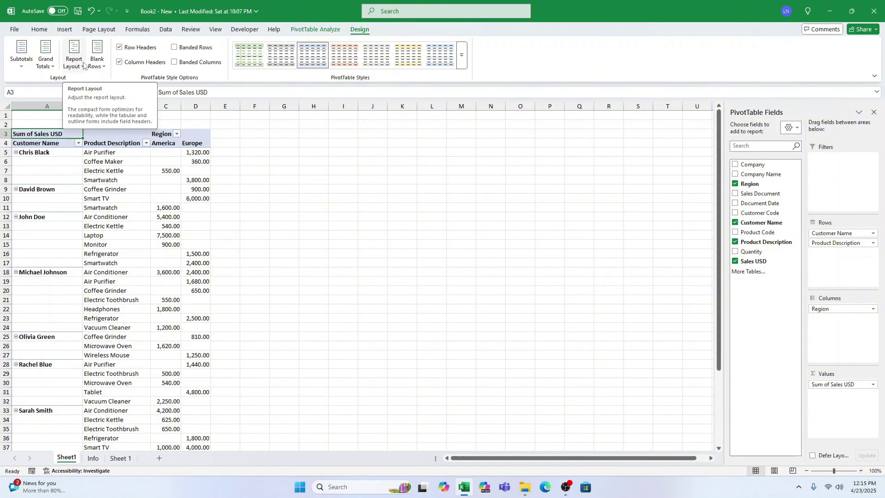
Repeat all item labels so customer names appear on every product row.
click(83, 65)
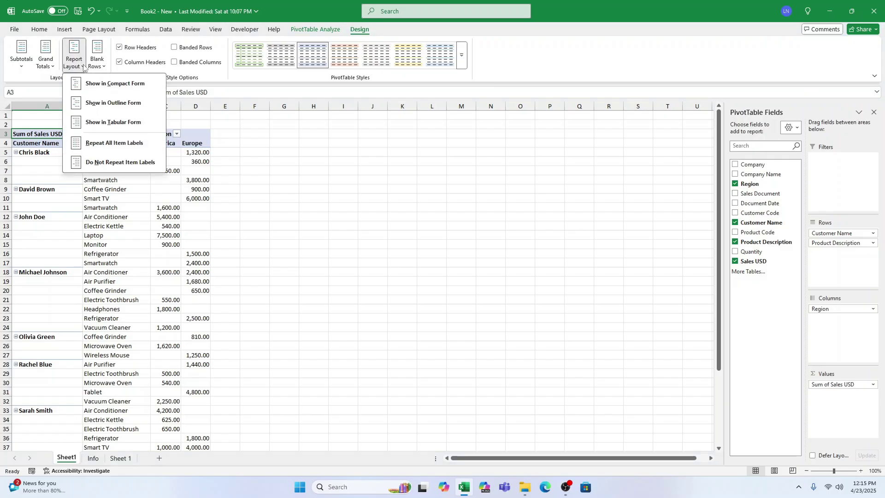
click(105, 141)
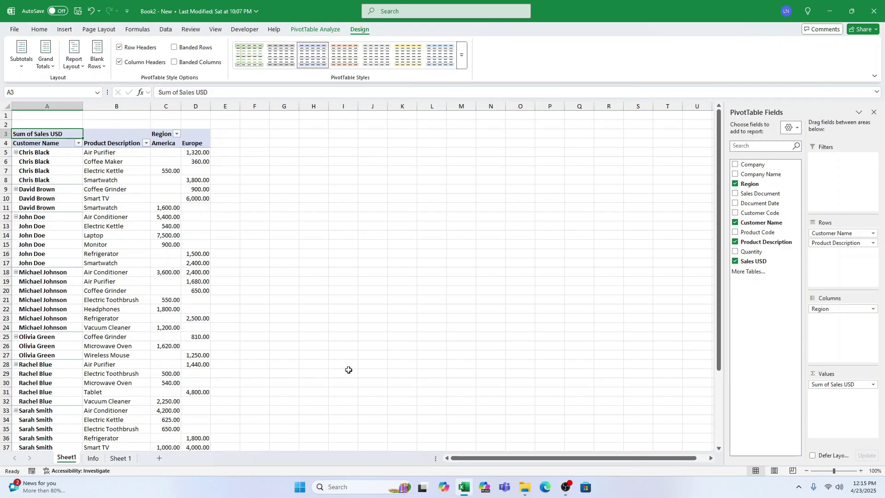
click(74, 59)
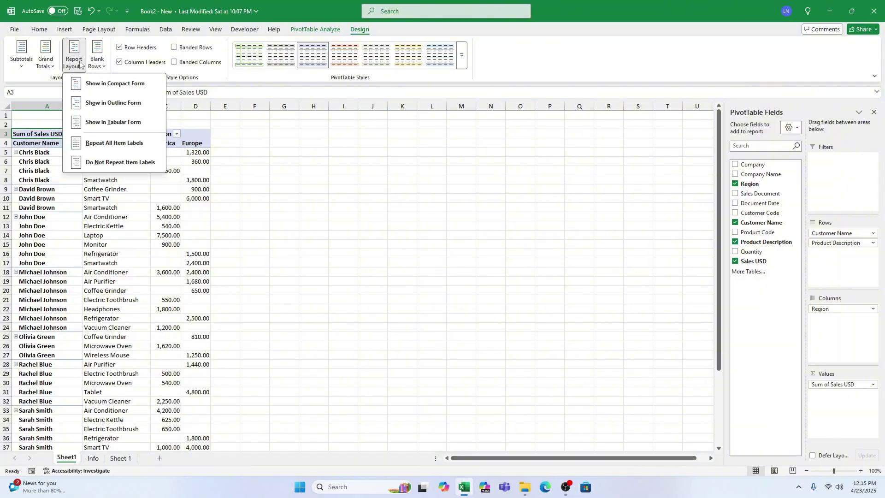
Apply Do Not Repeat Item Labels, then test collapsing and expanding John Doe's product rows.
click(99, 158)
click(19, 218)
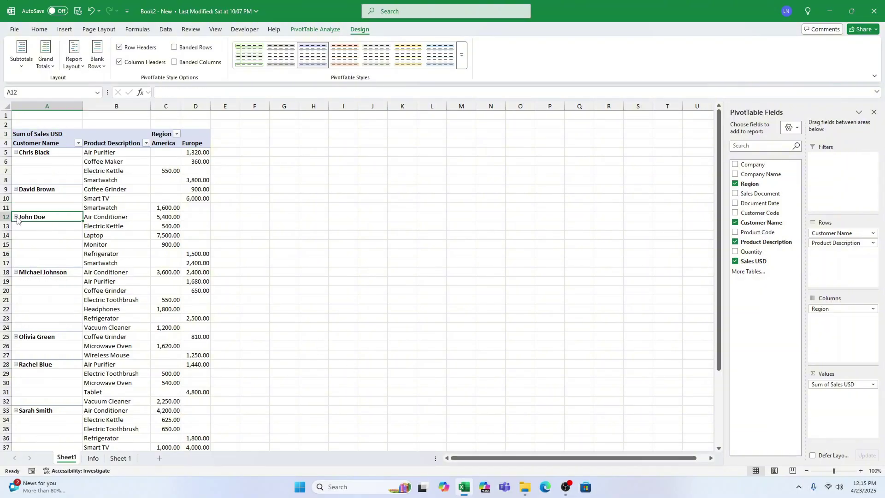
click(16, 217)
click(16, 217)
click(16, 216)
click(16, 217)
Toggle the +/- Buttons and the Field List off and back on.
click(327, 31)
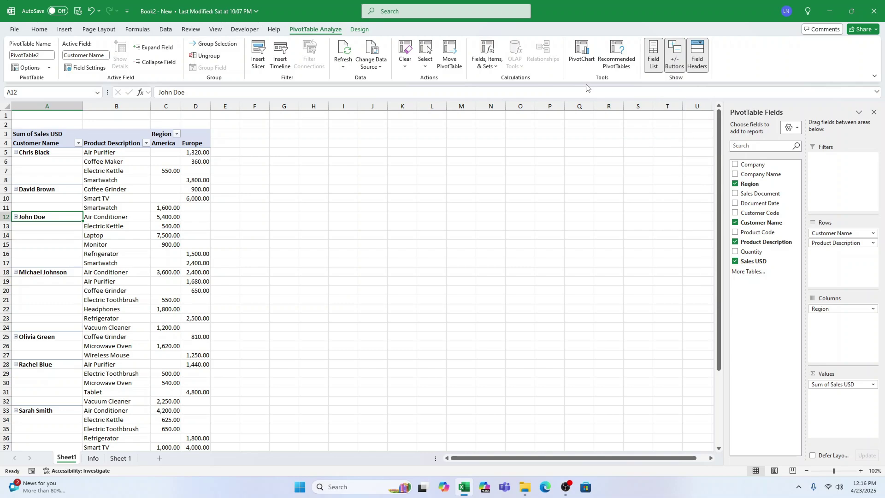
click(674, 59)
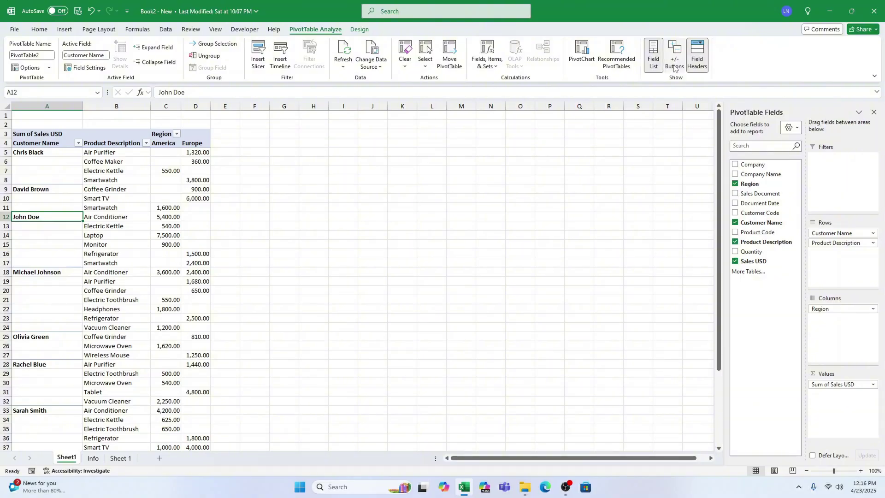
click(674, 66)
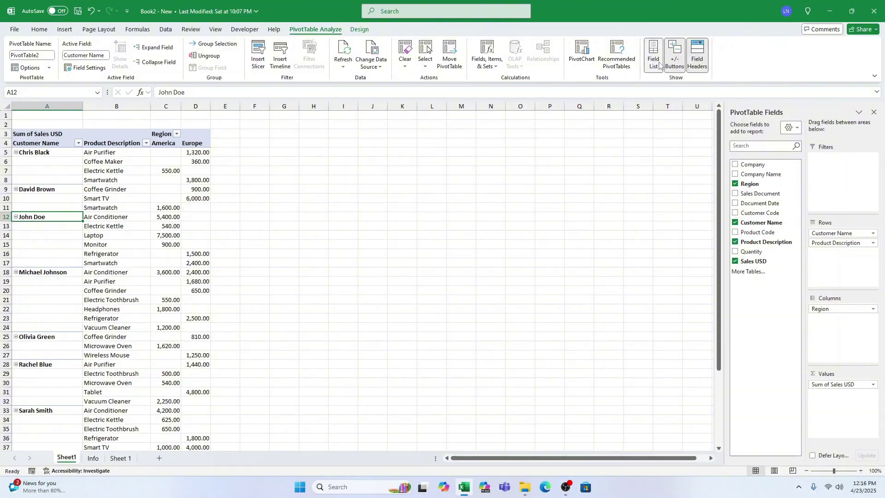
click(659, 65)
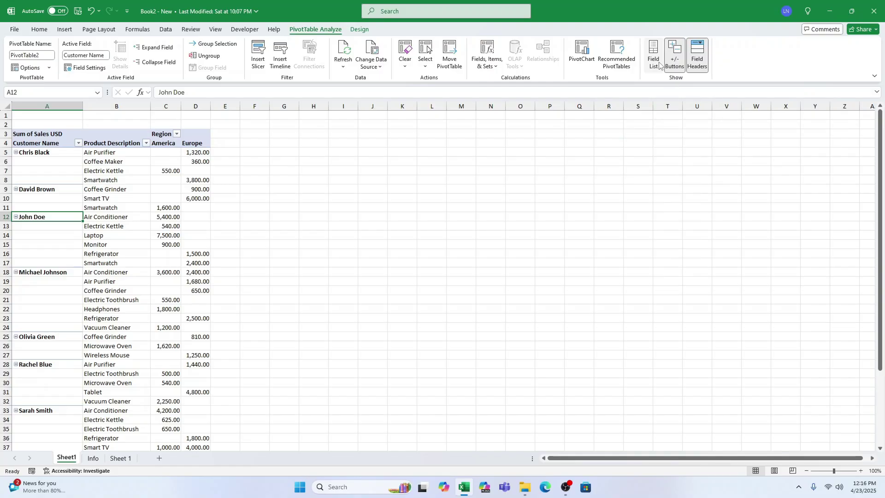
click(659, 64)
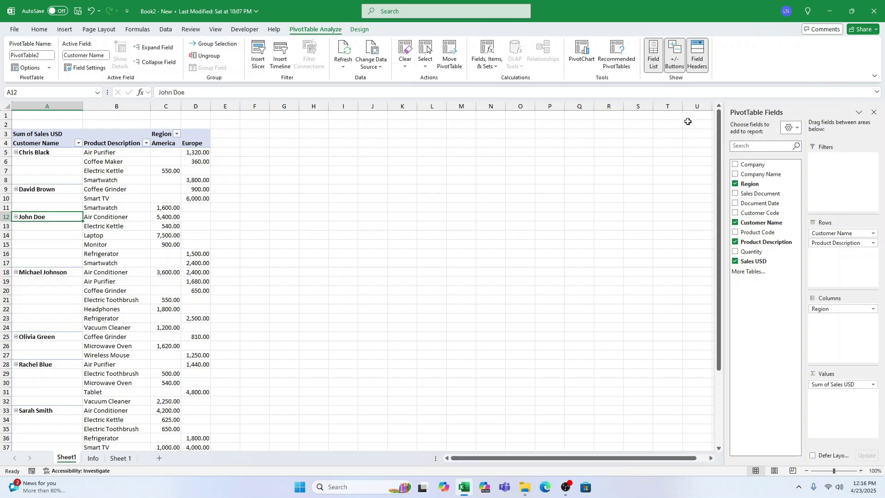
Remove Region from Columns and Product Description from Rows, leaving seven customers totalling 78,635.00.
drag(837, 312, 772, 317)
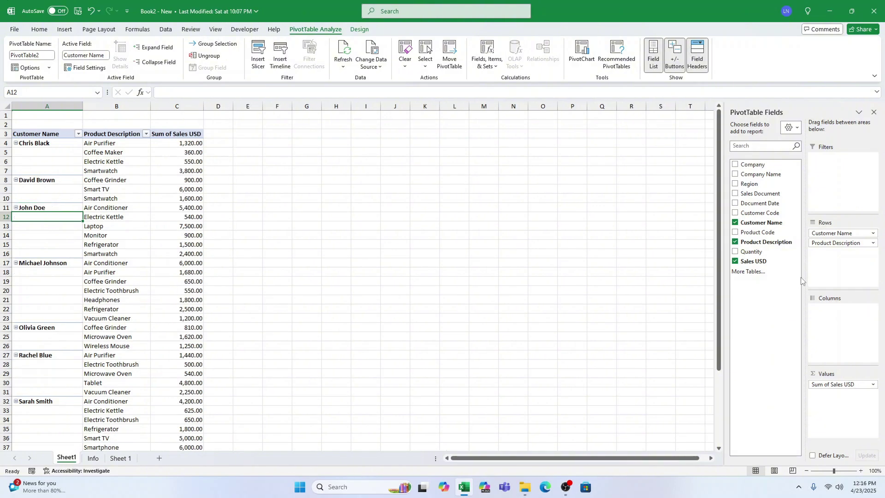
drag(833, 243, 776, 308)
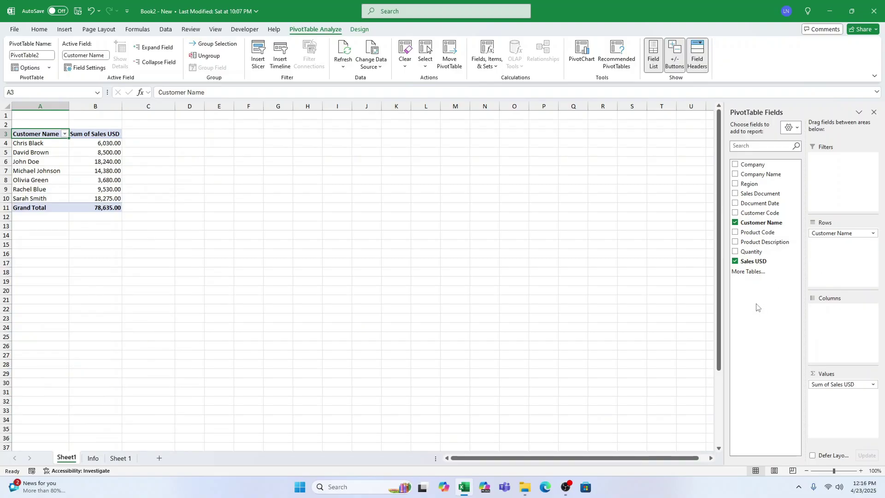
Rename the B3 value header from 'Sum of Sales USD' to 'Sales'.
click(102, 134)
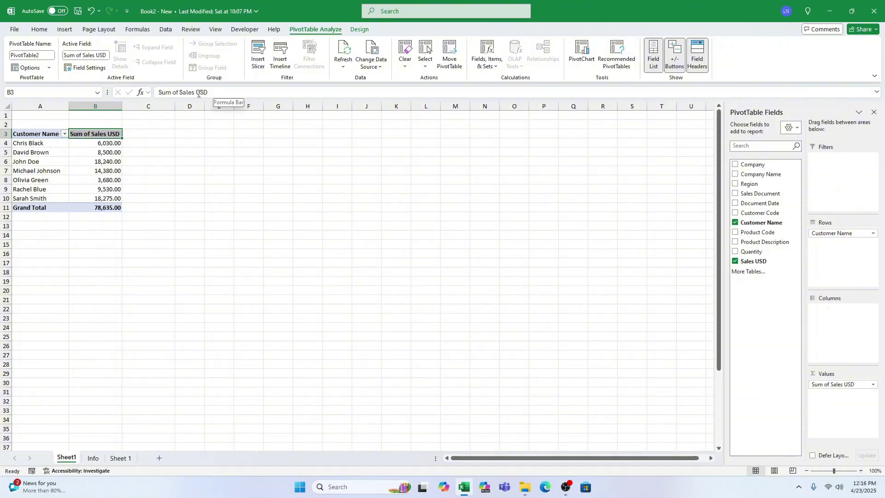
drag(179, 90, 142, 94)
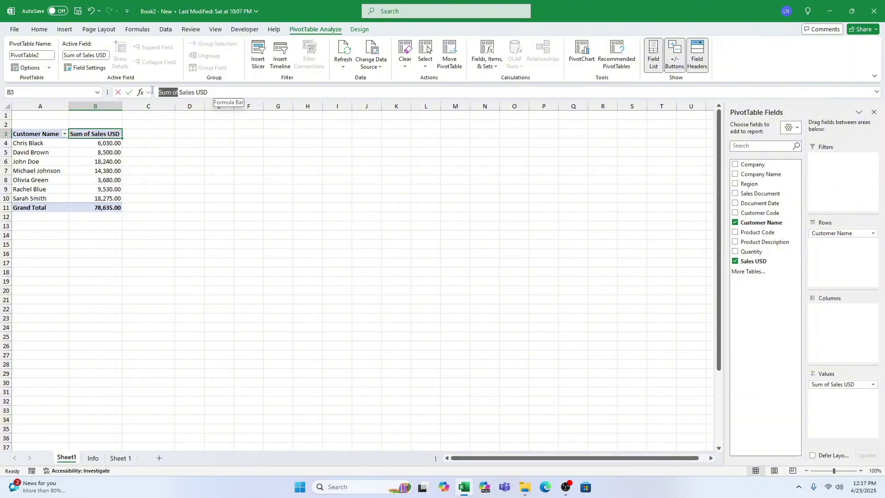
key(BackSpace)
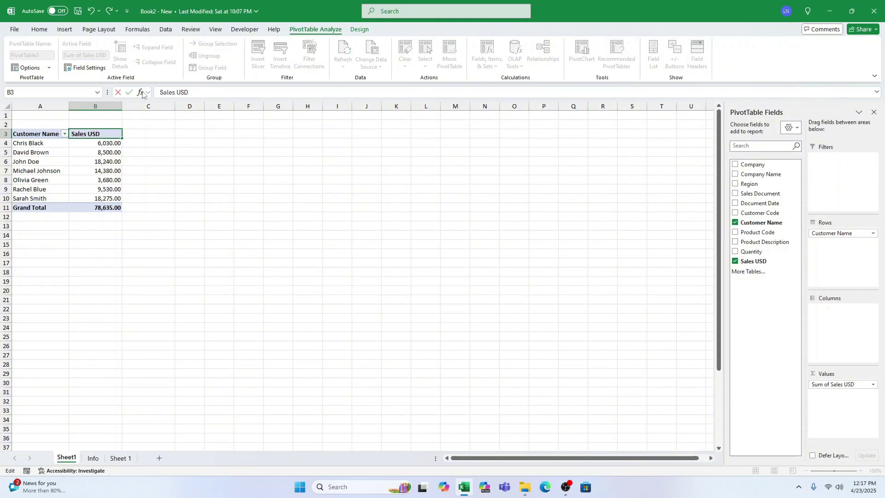
key(Return)
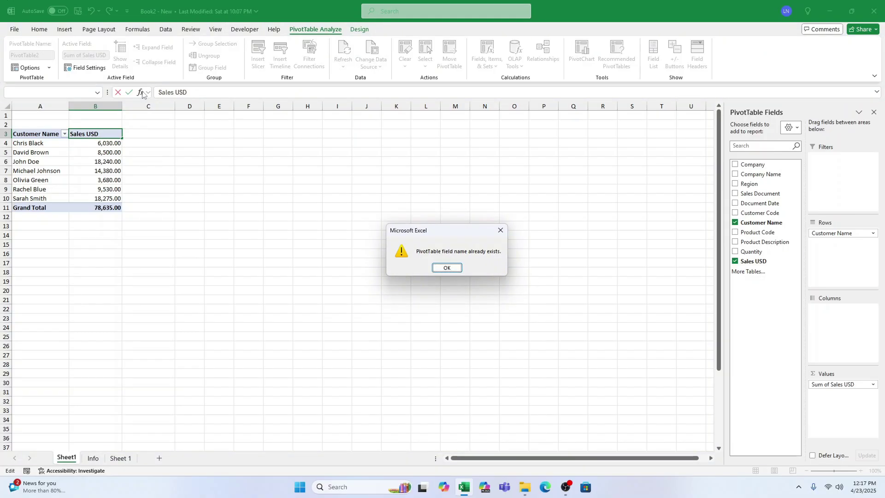
click(444, 268)
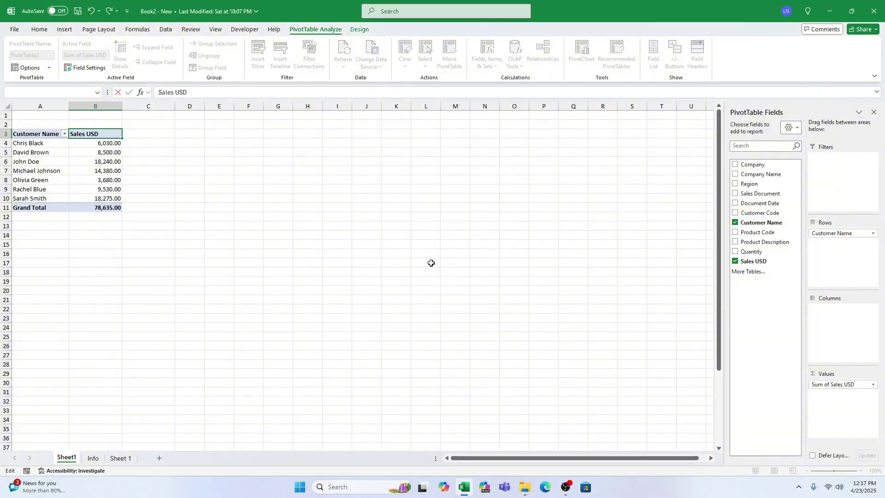
double_click(196, 92)
key(BackSpace)
key(Return)
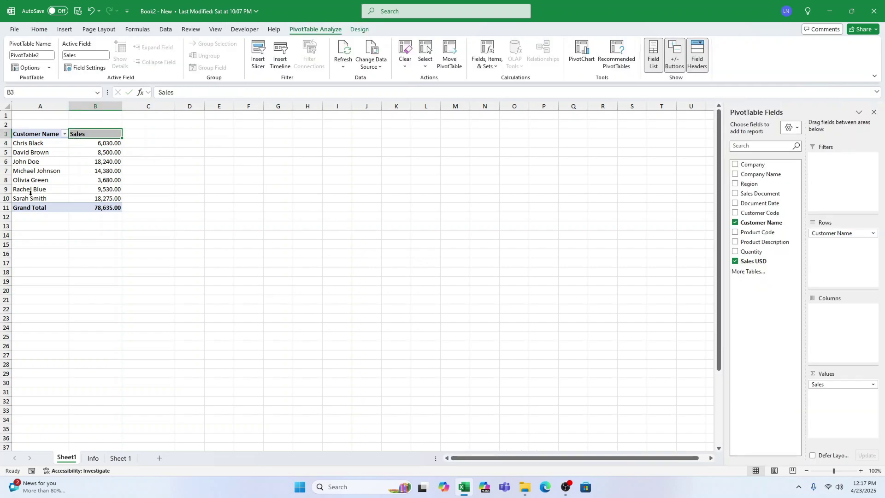
Change the A11 row label from 'Grand Total' to 'Total'.
click(31, 208)
drag(176, 92, 137, 92)
key(BackSpace)
key(Return)
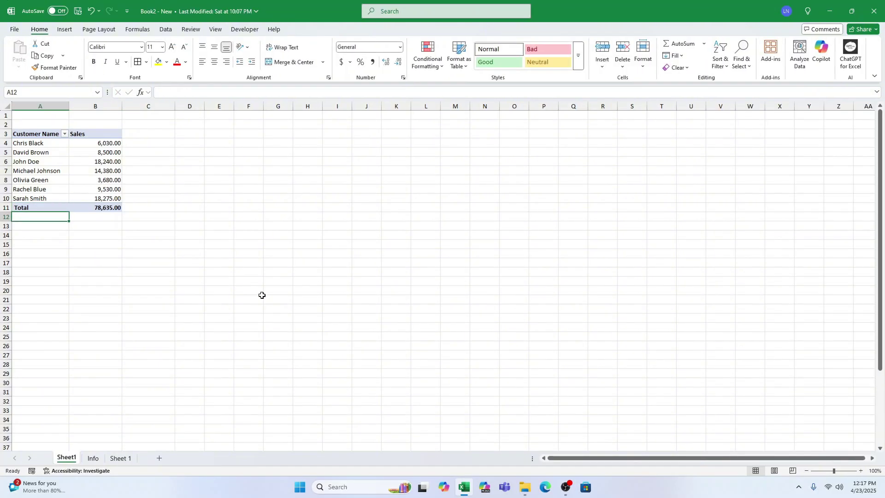
Browse the PivotTable Styles gallery and close it, keeping the current style.
click(118, 168)
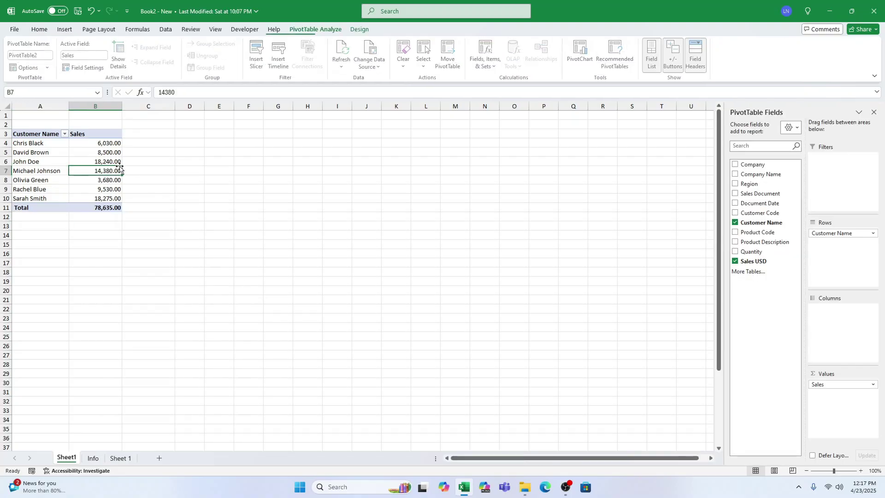
click(358, 29)
click(461, 56)
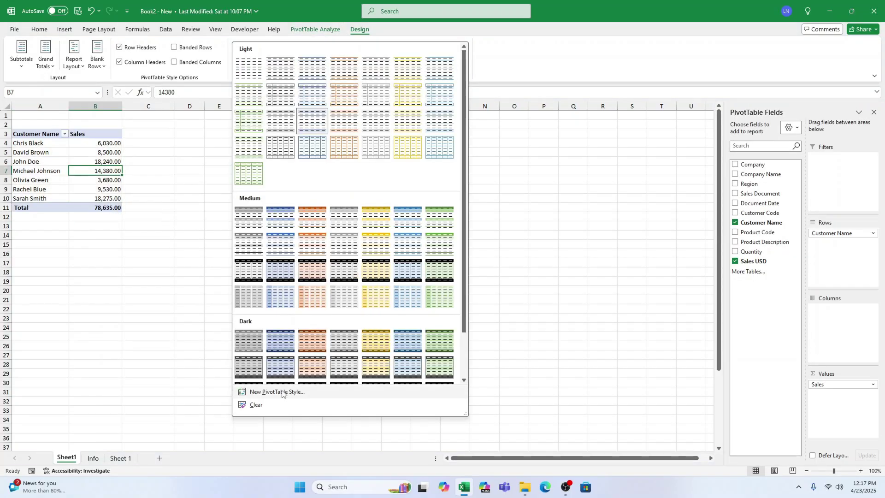
scroll(315, 321, down, 2)
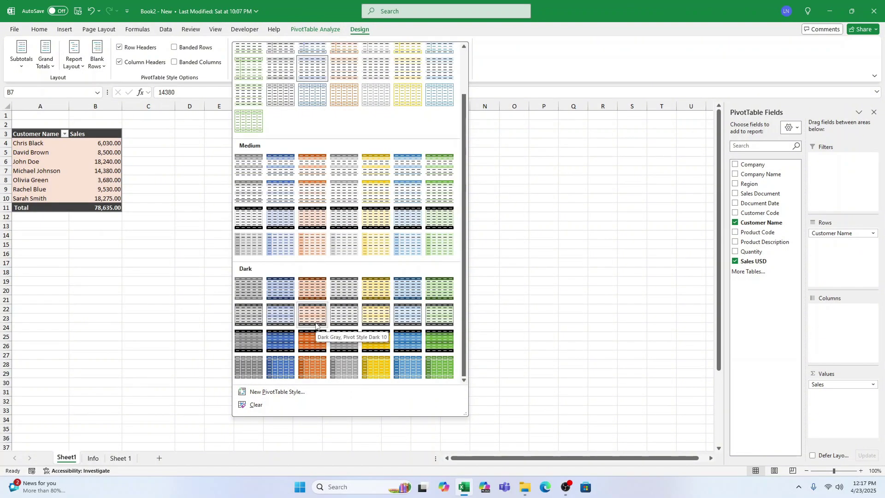
click(168, 302)
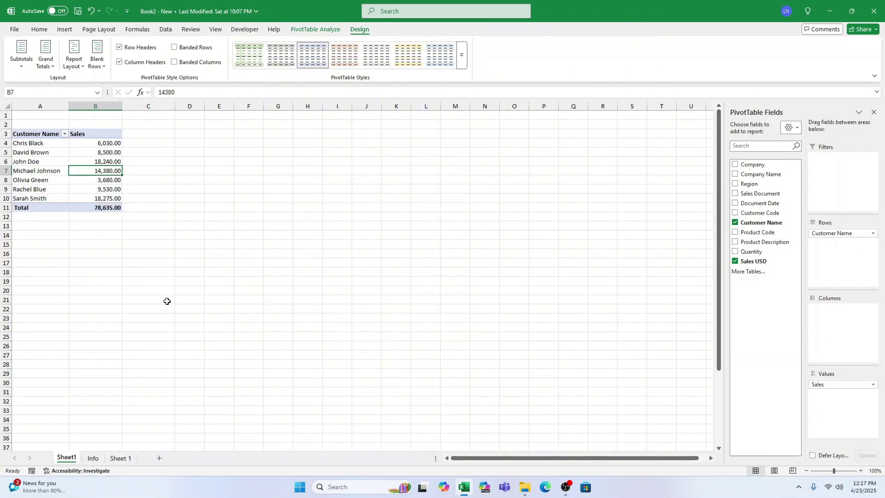
Sort customers by Sales, largest to smallest, from 18,275.00 down to 3,680.00.
click(92, 145)
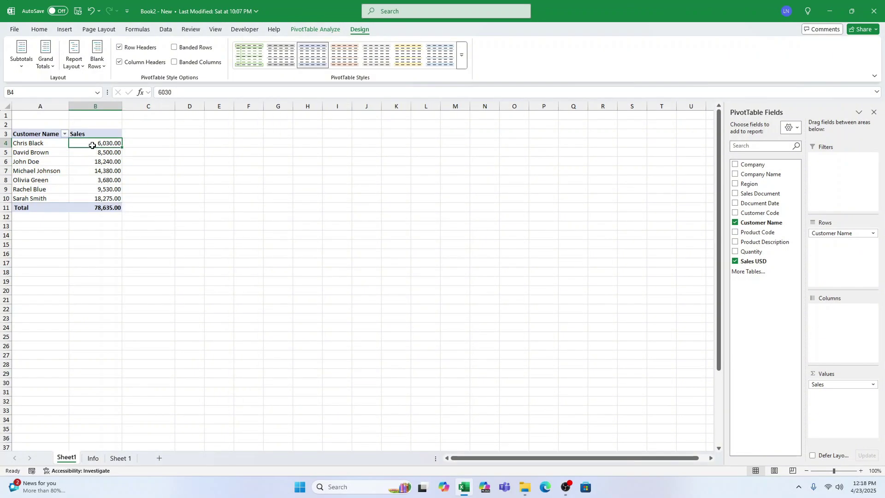
right_click(93, 145)
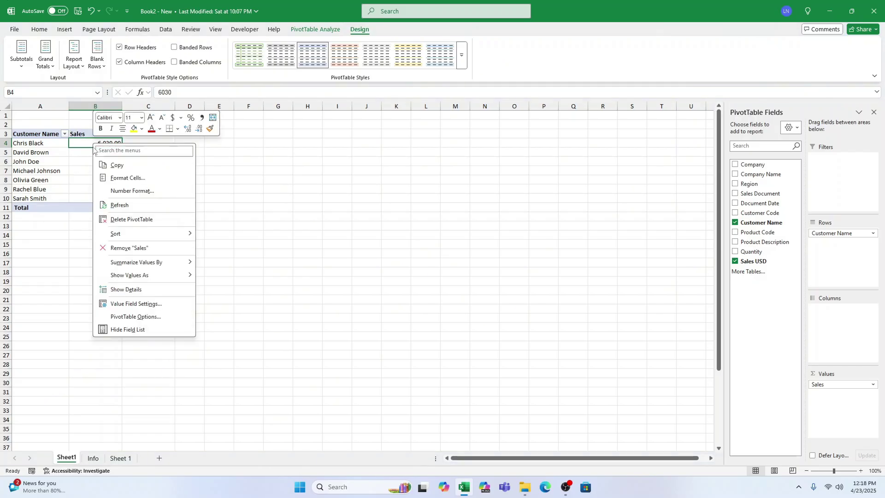
mouse_move(124, 233)
click(230, 248)
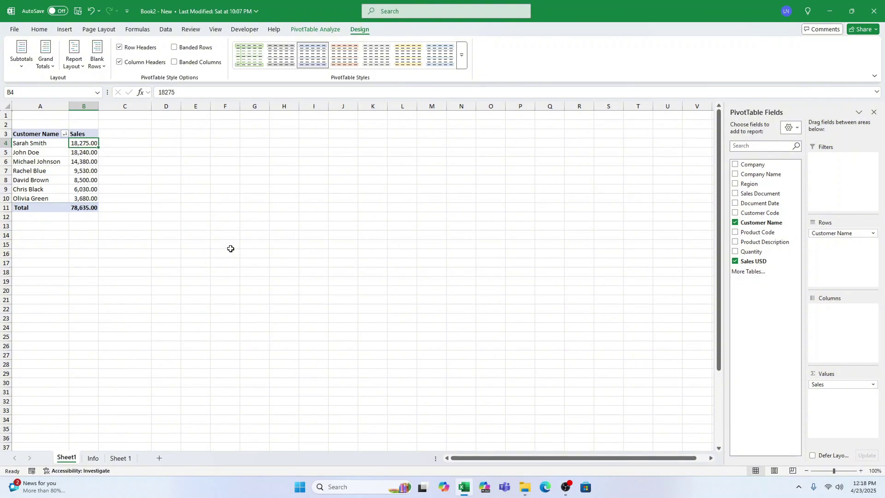
Turn off 'Autofit column widths on update' in the customer PivotTable's options.
right_click(59, 144)
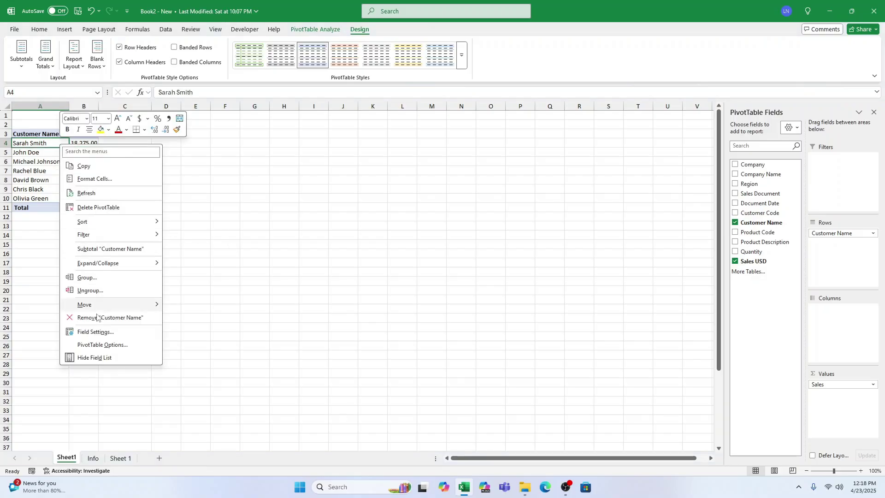
click(108, 344)
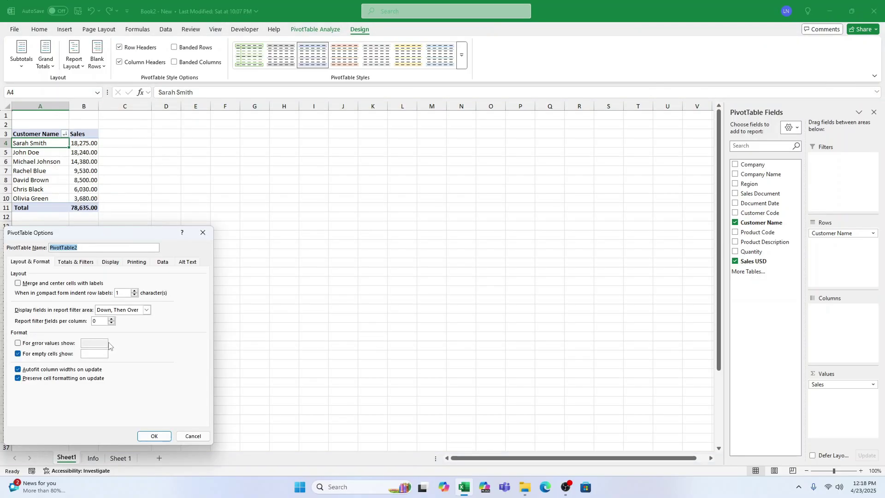
drag(93, 240, 209, 135)
click(206, 264)
click(206, 264)
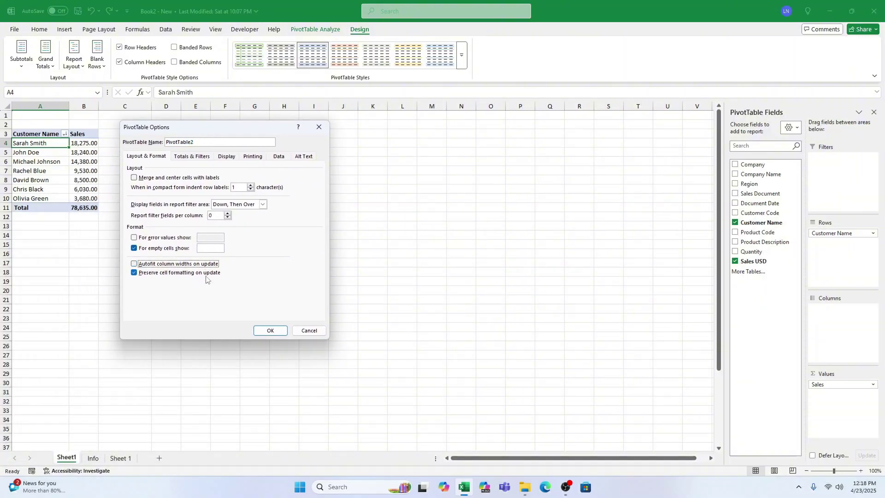
click(265, 331)
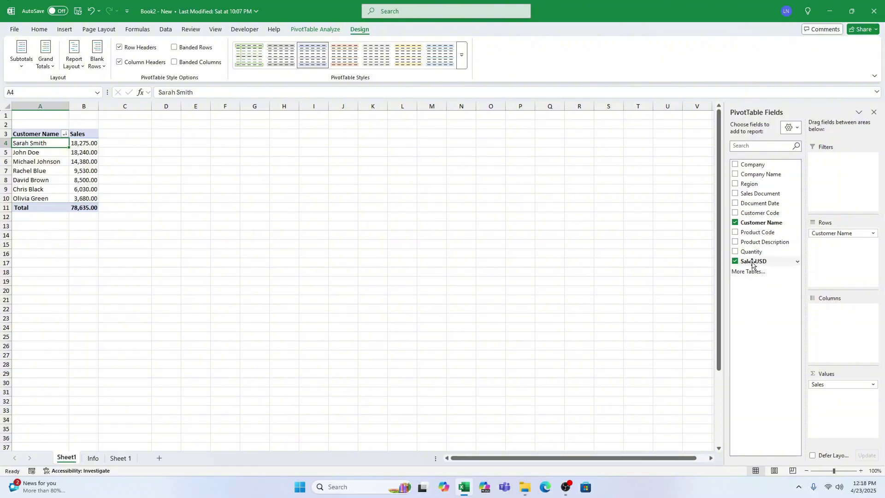
Add Sales USD to Values again, creating a second Sum of Sales USD column in C.
drag(752, 264, 838, 418)
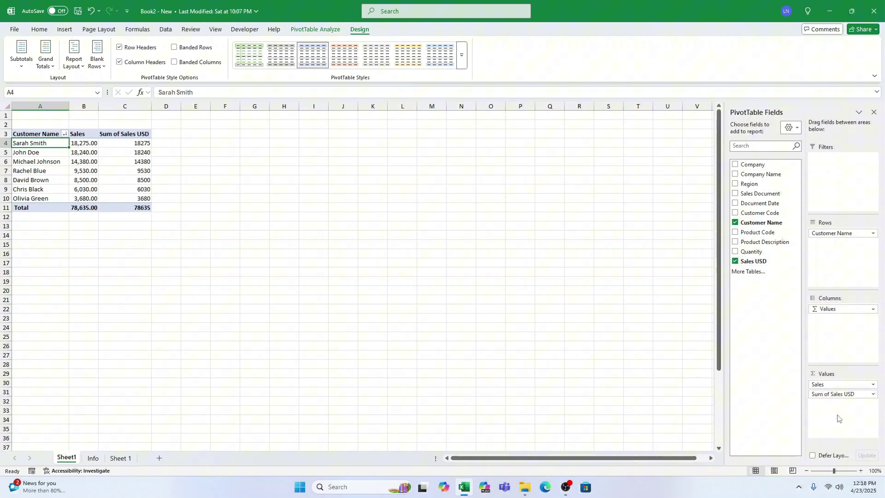
click(145, 147)
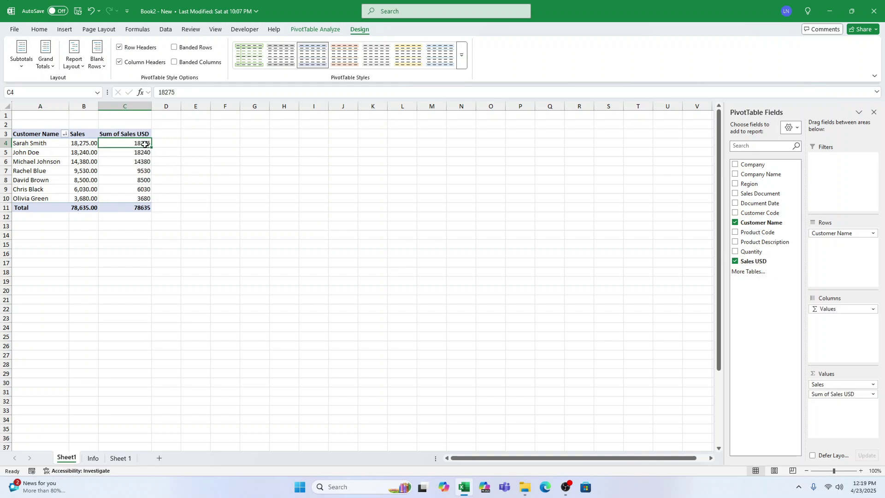
right_click(146, 147)
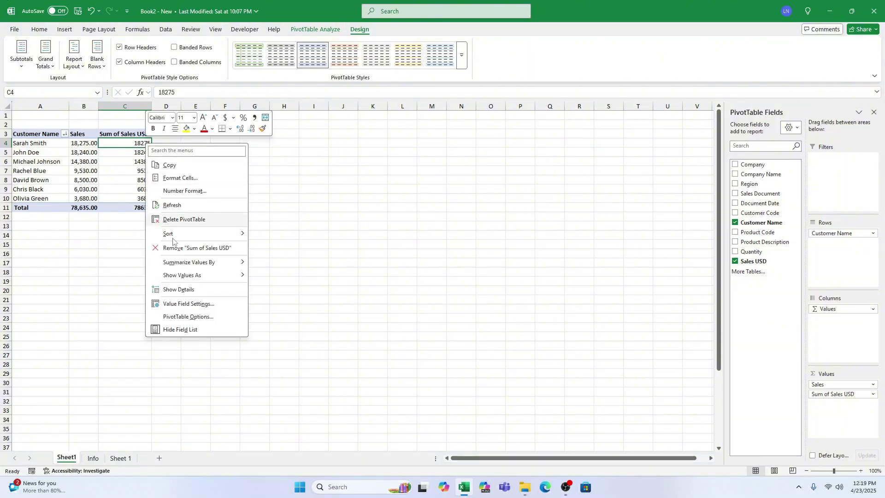
Show column C as % of Grand Total and rename its C3 header to 'Sales %'.
mouse_move(187, 279)
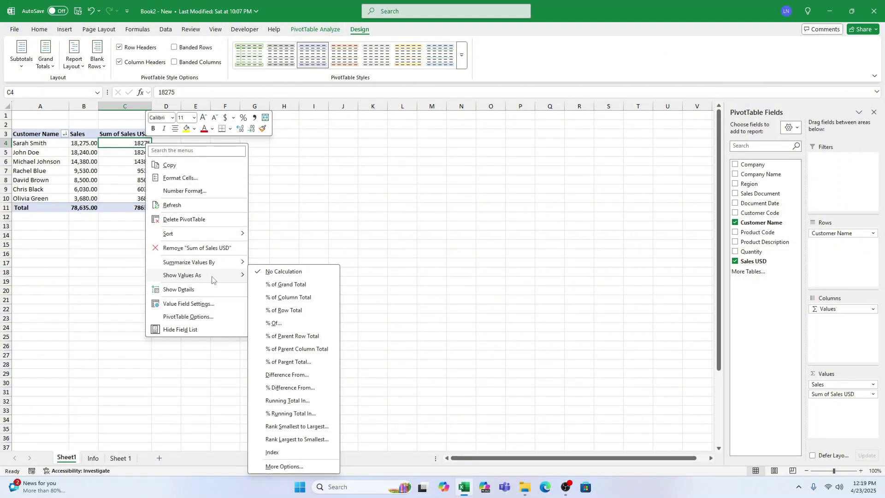
click(325, 288)
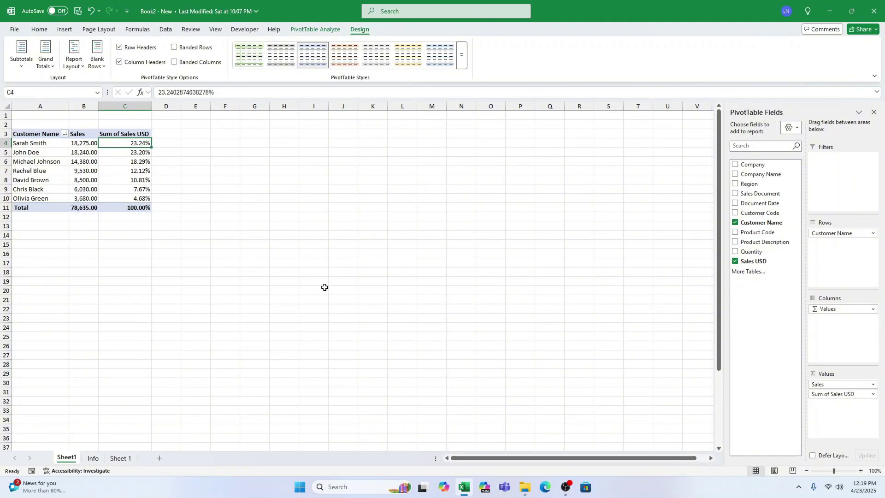
click(125, 133)
key(BackSpace)
mouse_move(180, 92)
mouse_down()
mouse_move(158, 92)
mouse_move(175, 93)
mouse_up()
text(%)
key(Return)
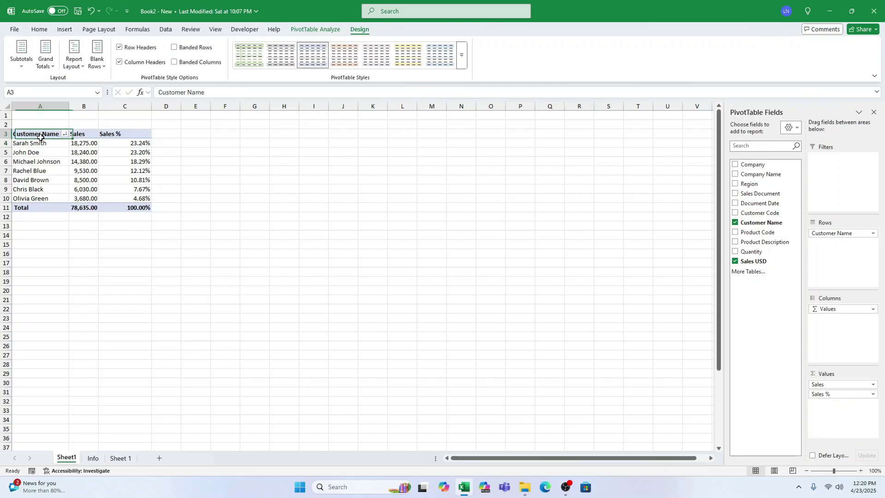
Copy the customer PivotTable A3:C11 to E3 and autofit column E.
drag(55, 135, 138, 207)
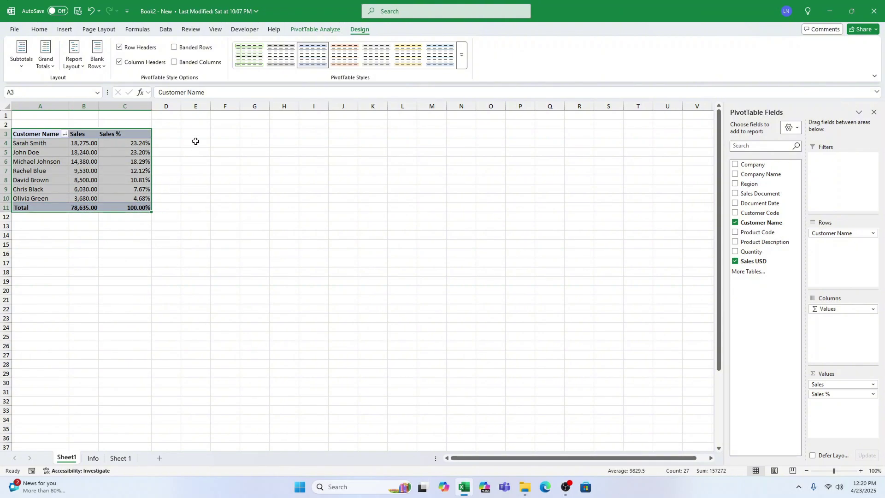
key(ctrl+c)
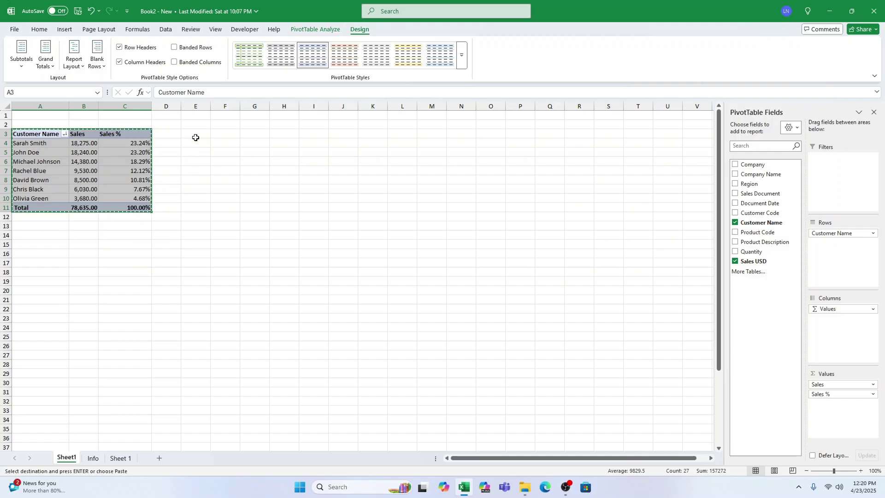
click(196, 135)
key(ctrl+v)
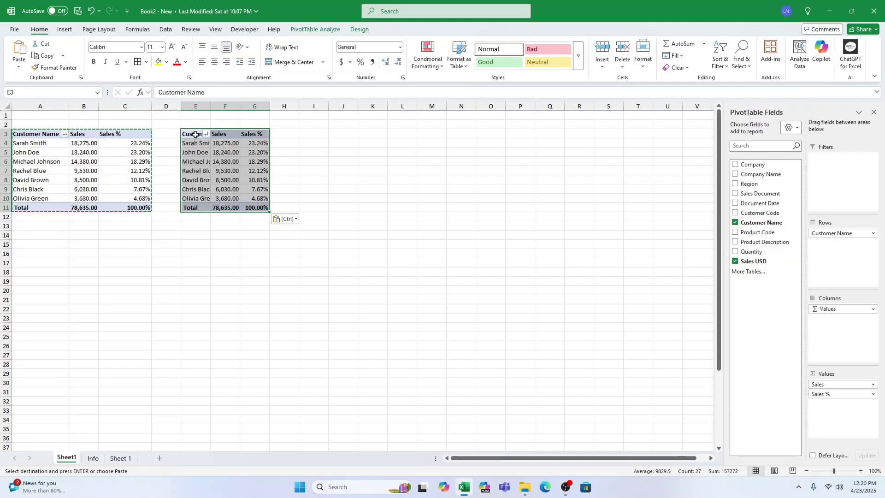
double_click(210, 107)
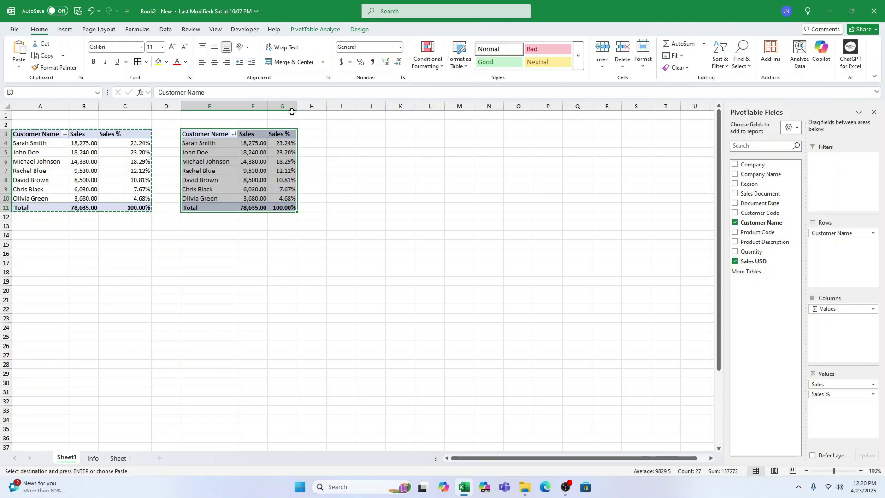
In the copy, remove Sales % and replace Customer Name with Product Description in Rows.
click(287, 171)
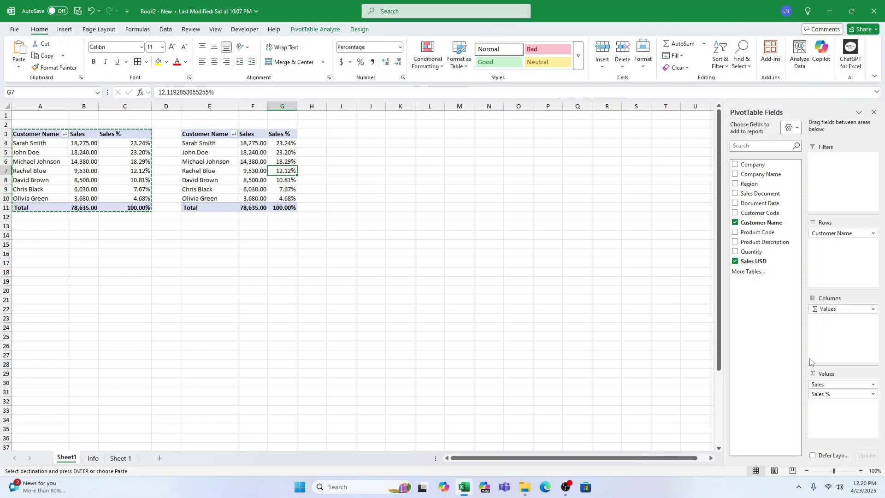
click(874, 394)
click(846, 397)
drag(847, 397, 733, 348)
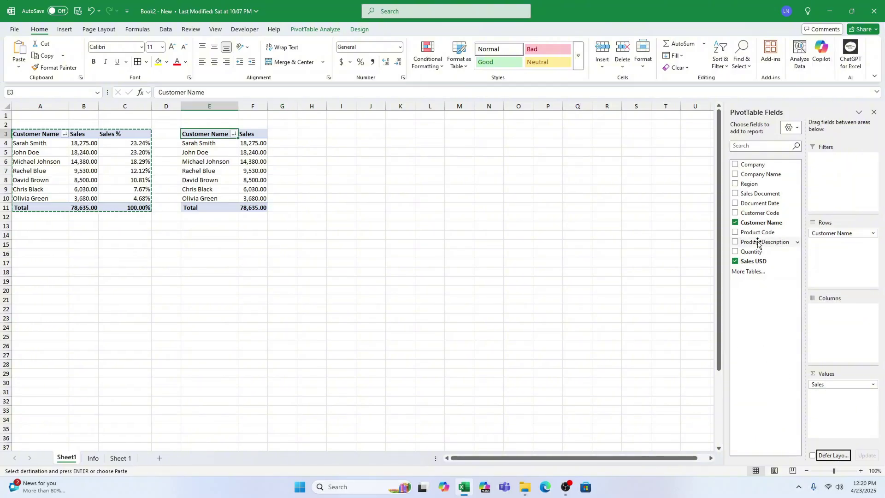
click(736, 242)
drag(832, 233, 619, 303)
Sort the product PivotTable by Sales, largest to smallest.
right_click(247, 143)
mouse_move(258, 231)
click(383, 245)
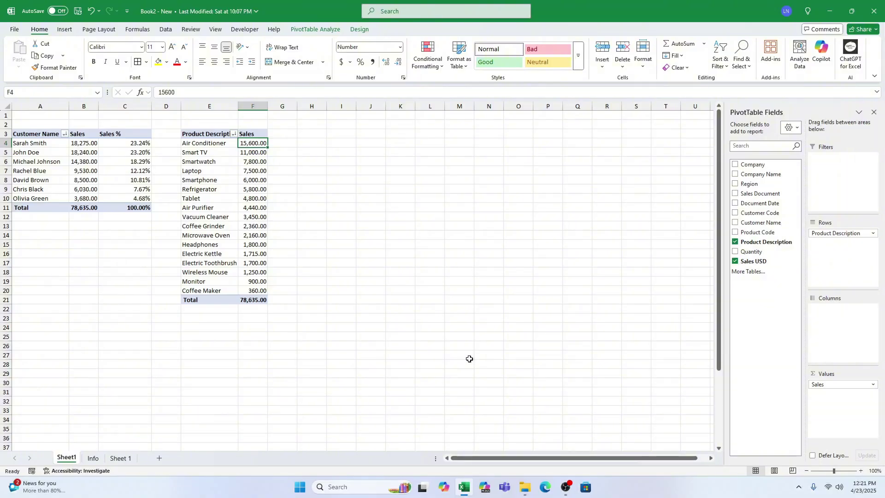
Add a Region slicer and shrink it to fit America and Europe.
right_click(766, 185)
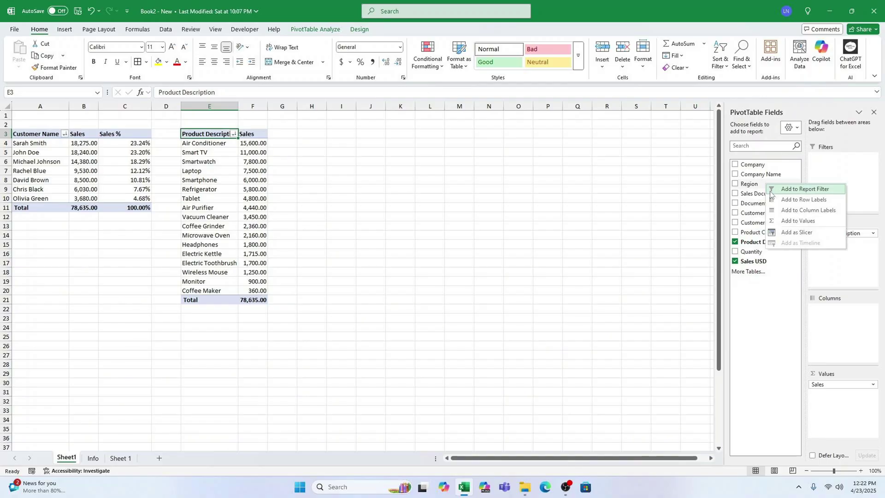
click(795, 233)
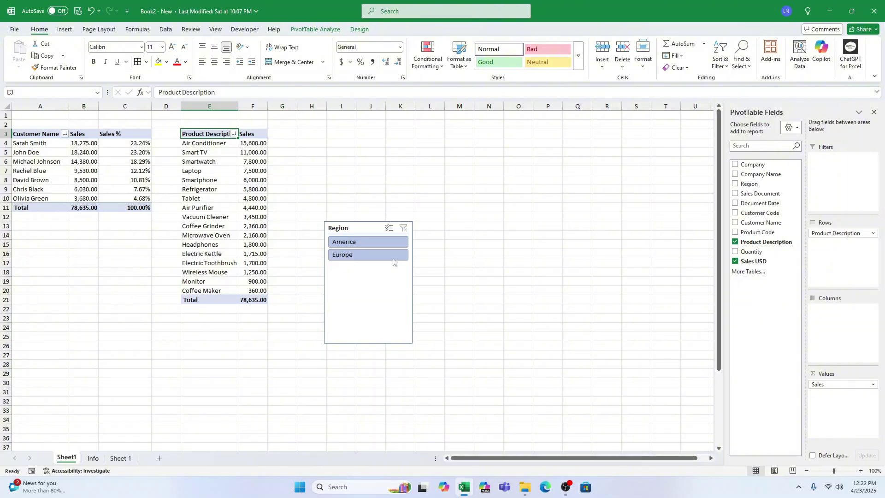
click(341, 327)
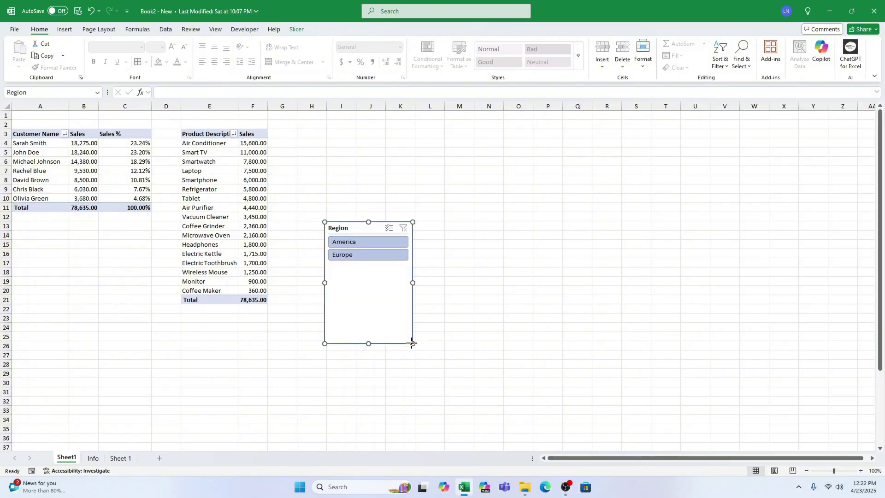
drag(418, 345, 412, 273)
Move the Region slicer beside the pivots near H3, test its buttons, and leave America selected.
drag(357, 227, 325, 137)
click(323, 154)
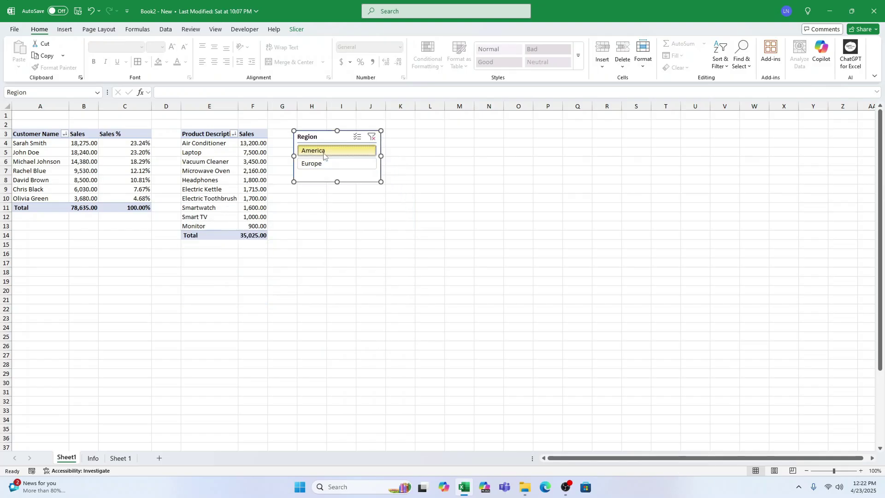
click(324, 163)
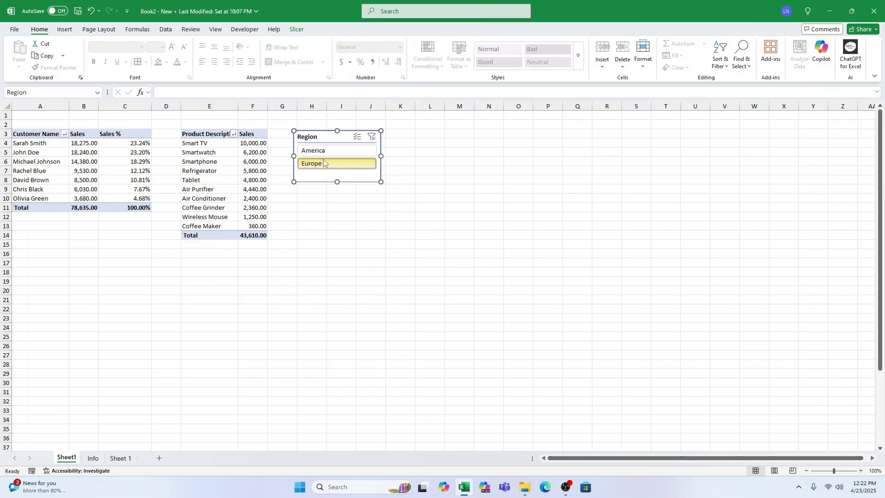
click(361, 150)
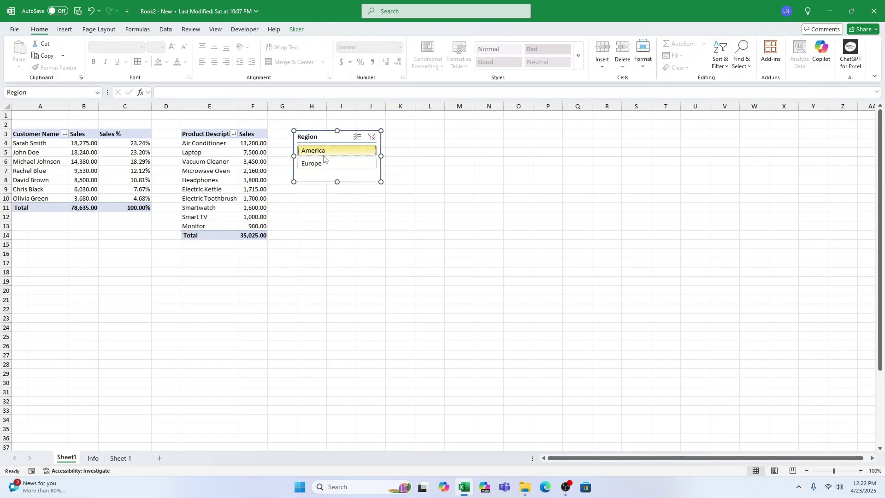
click(371, 137)
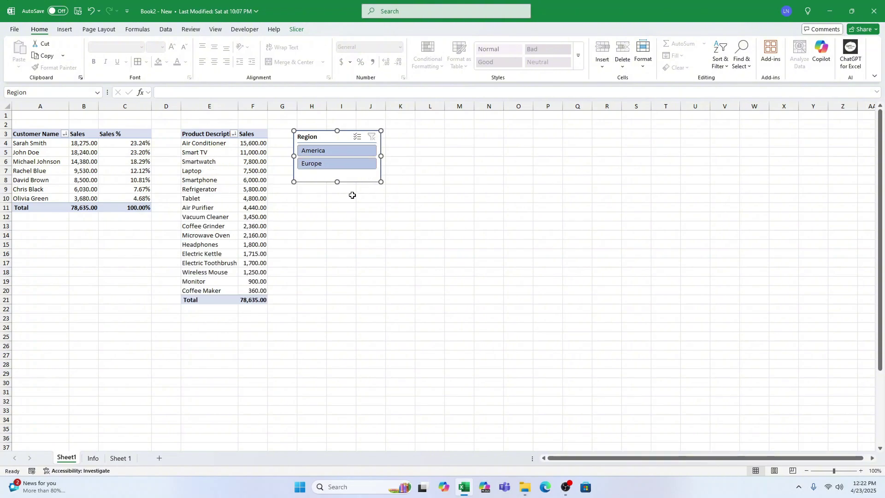
click(321, 151)
click(295, 29)
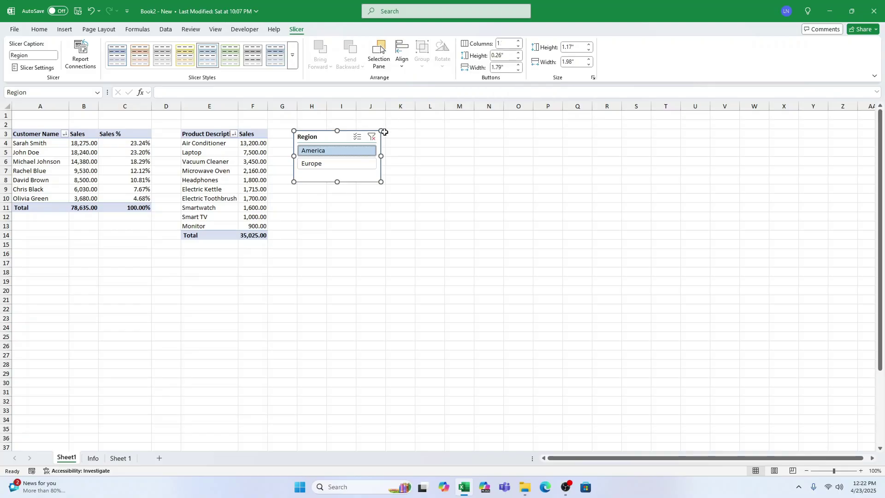
click(140, 187)
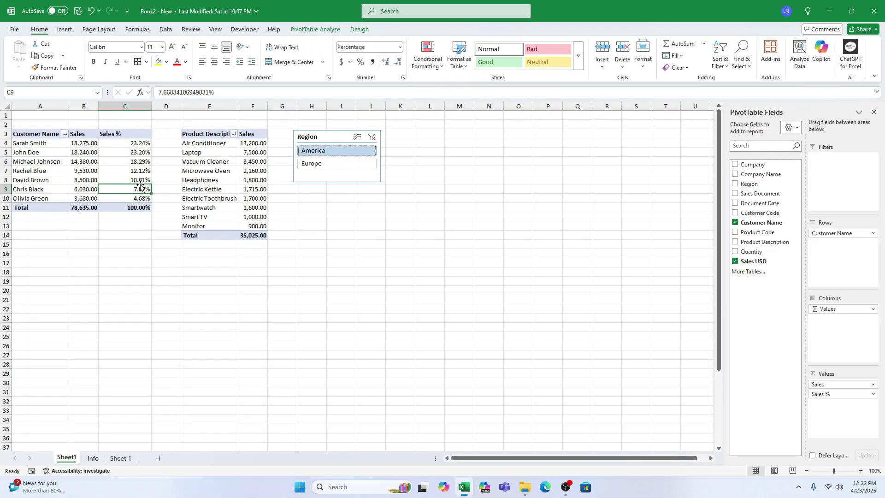
click(320, 30)
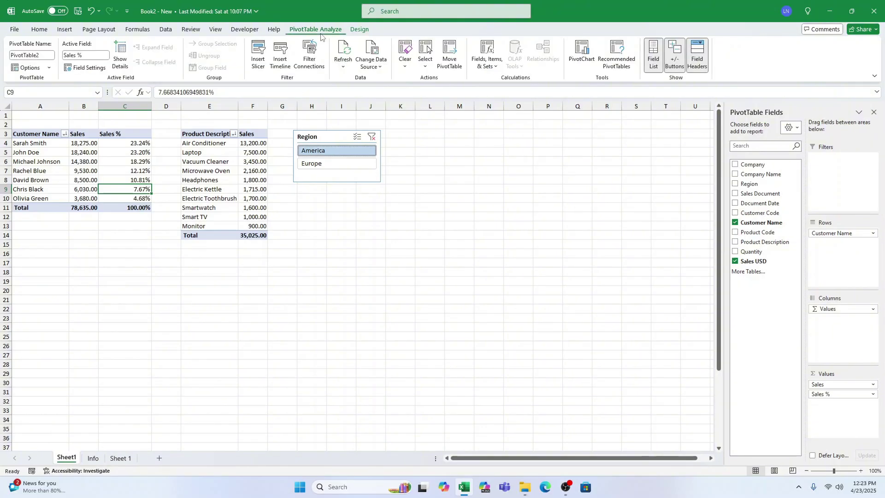
Connect the Region slicer to the customer PivotTable, then confirm America-only shows 35,025 total.
click(309, 55)
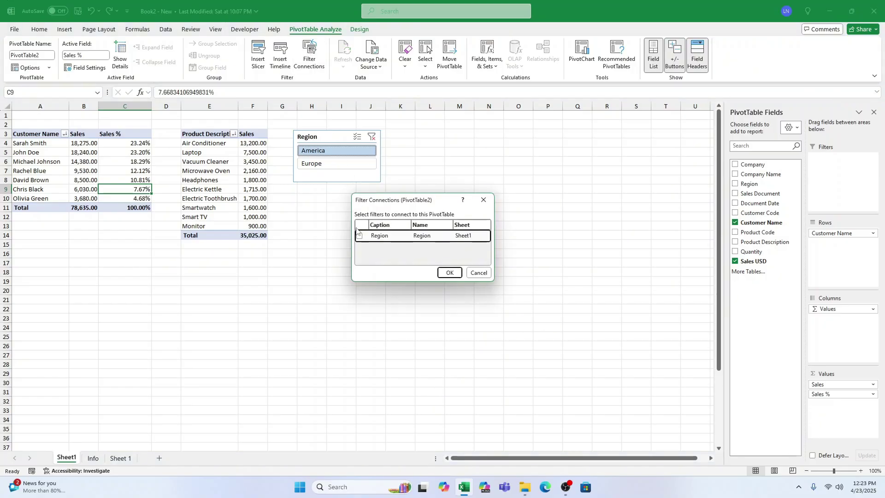
click(360, 236)
click(443, 273)
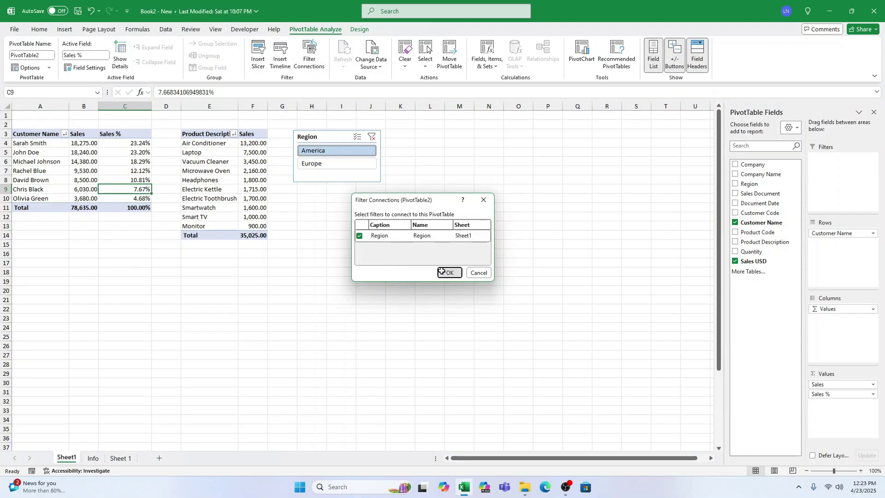
ctrl+click(348, 163)
ctrl+click(347, 160)
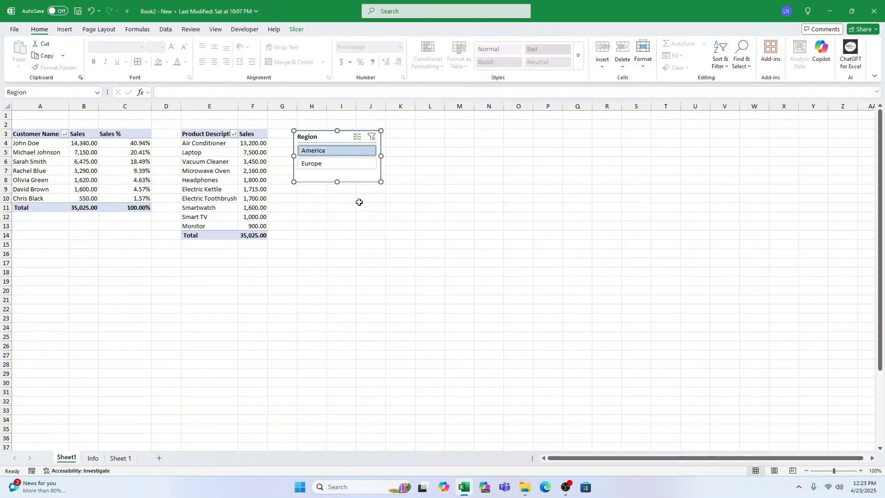
On the Info sheet, copy the last data row down into two new rows.
click(93, 458)
scroll(180, 345, down, 6)
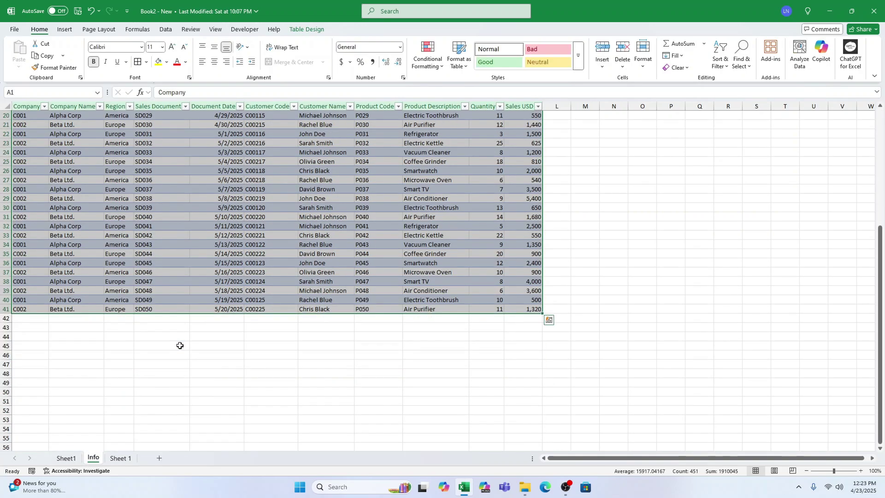
drag(27, 309, 534, 326)
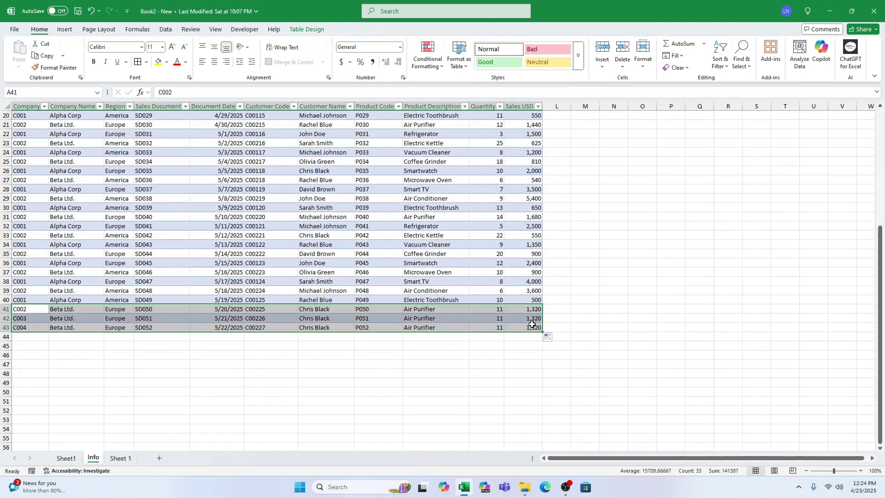
Set both new rows' customer to the new customer and product to Air Is Free.
click(336, 320)
text(Bold Man)
double_click(449, 318)
drag(449, 319, 415, 318)
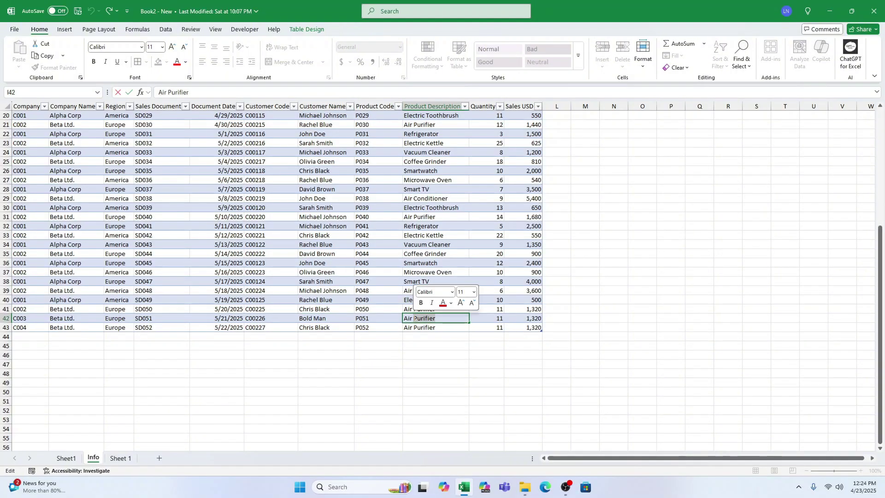
text(Is Free)
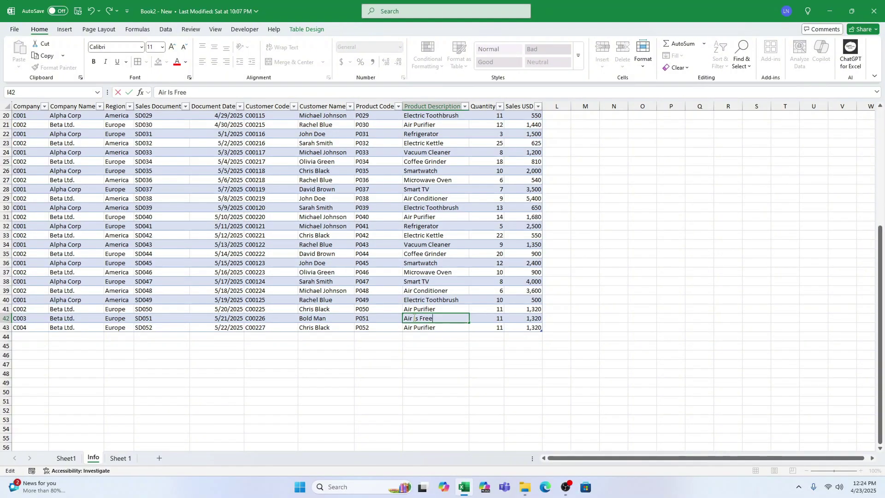
key(Escape)
drag(470, 323, 476, 328)
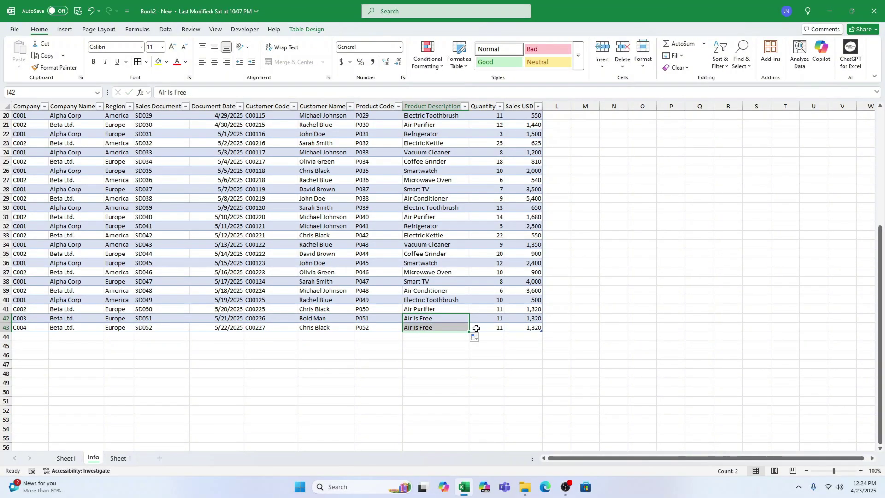
click(323, 318)
drag(355, 322, 356, 329)
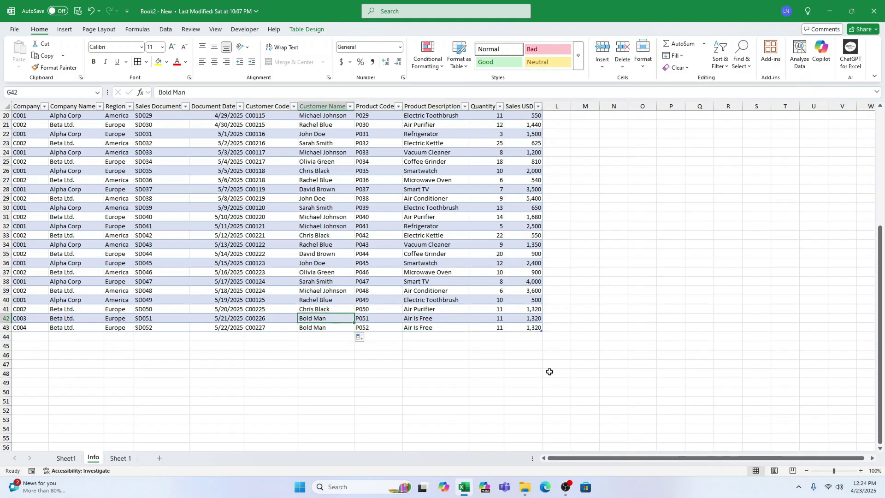
Refresh the pivot tables on Sheet1 to pick up the new Info rows.
click(76, 459)
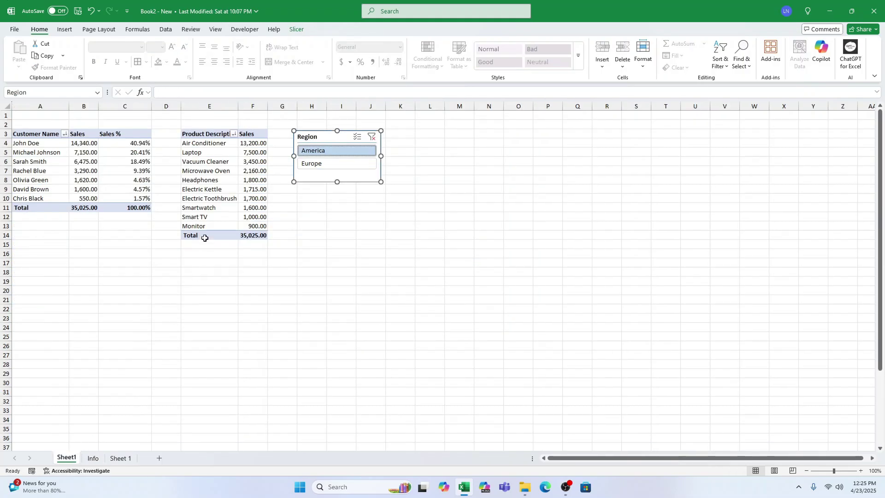
click(204, 164)
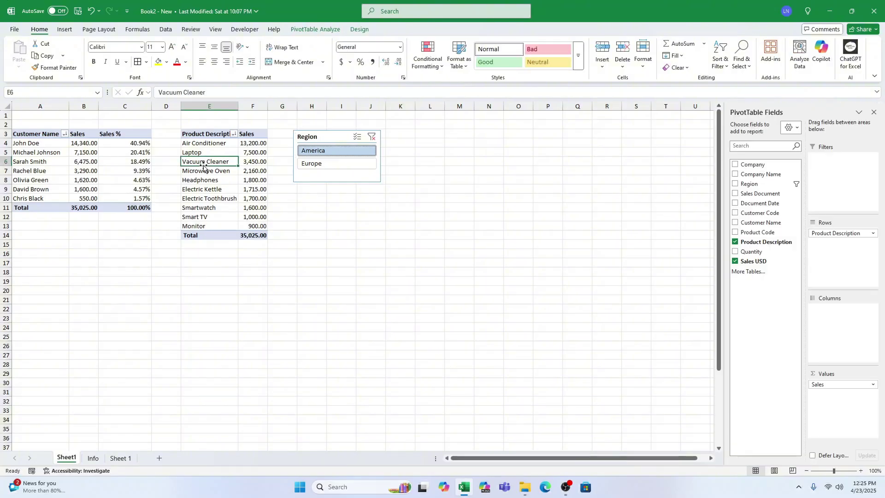
right_click(207, 164)
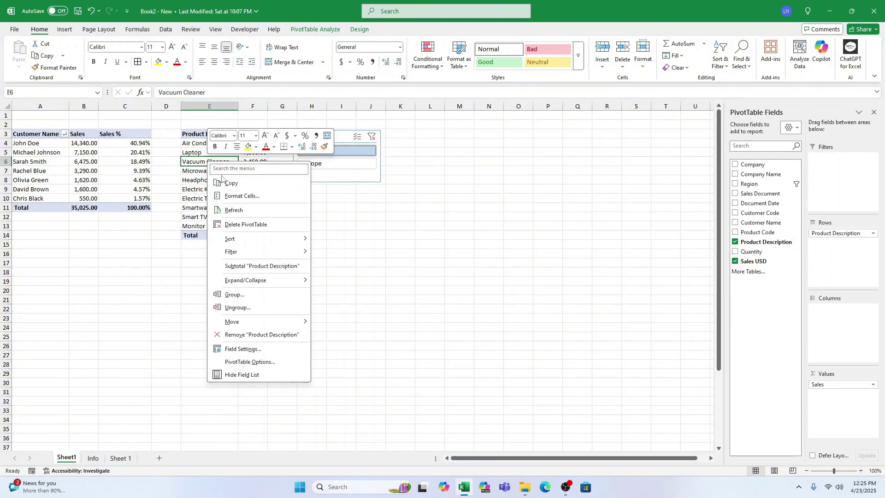
click(234, 209)
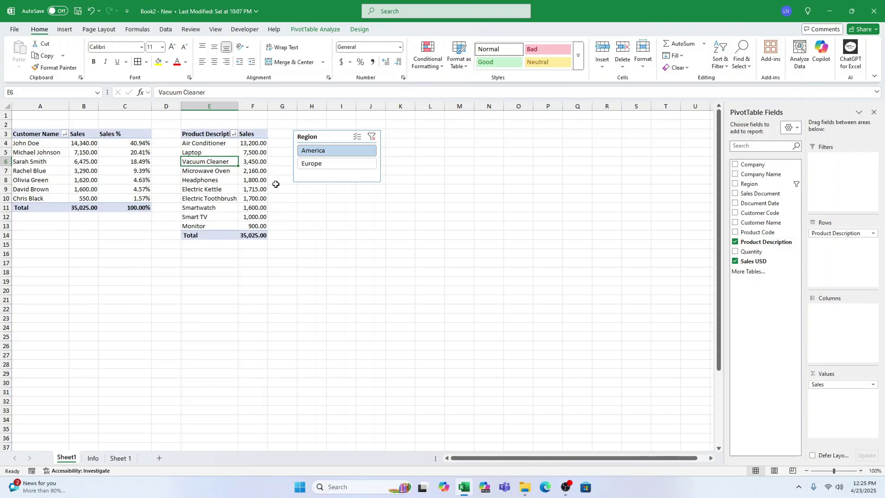
Check the new customer and Air Is Free at 2,640 across all regions and Europe.
click(372, 136)
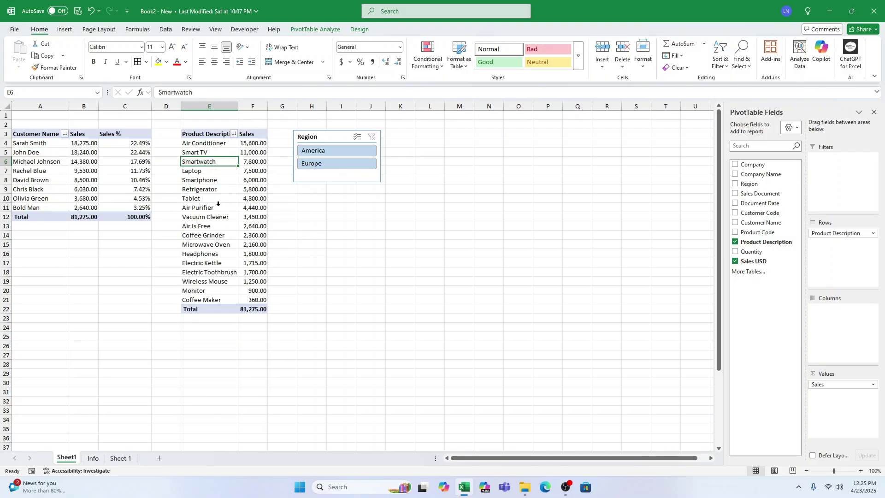
drag(47, 208, 148, 208)
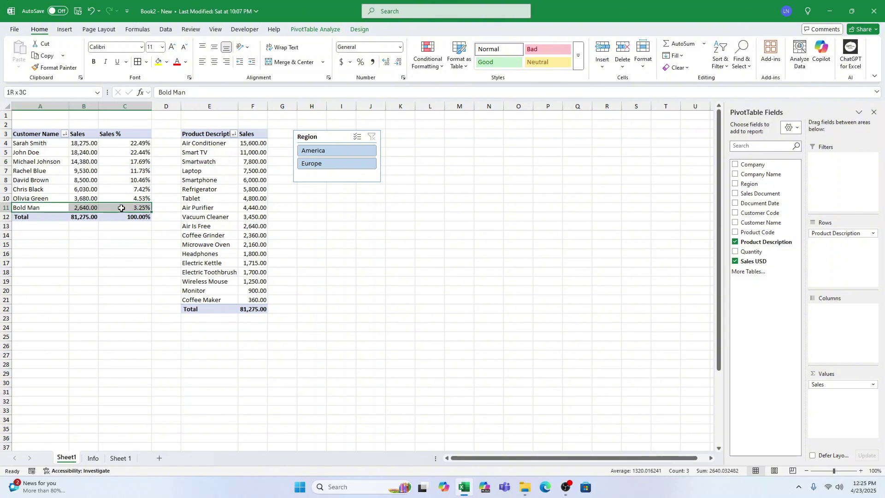
click(200, 225)
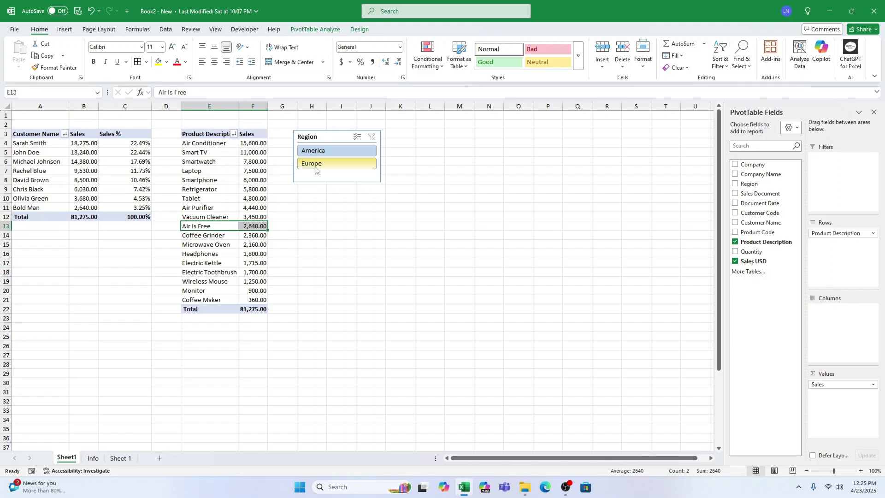
click(316, 169)
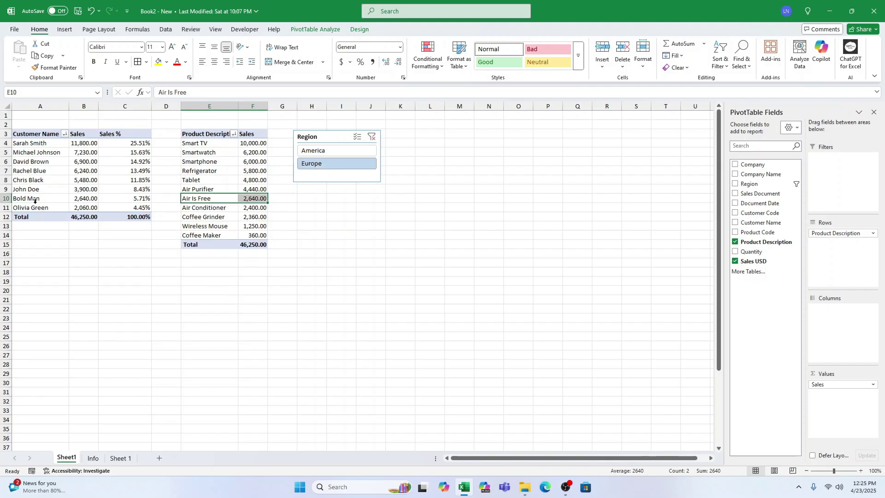
drag(35, 199, 118, 199)
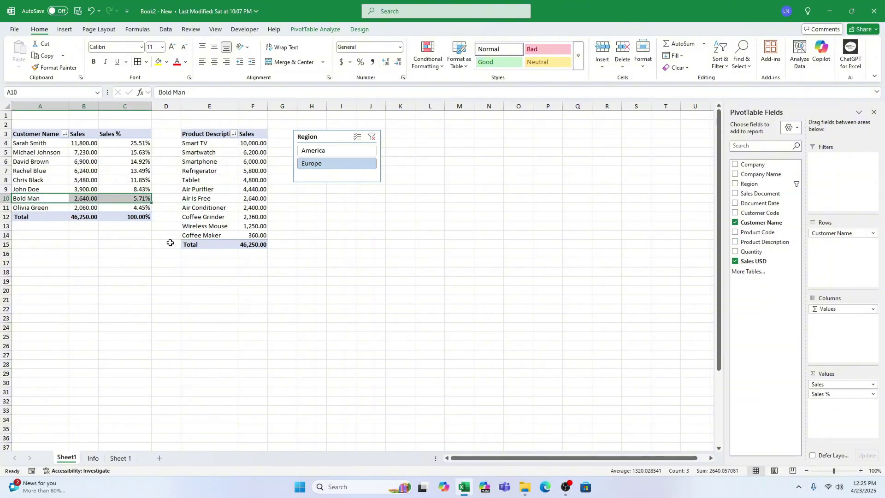
click(372, 137)
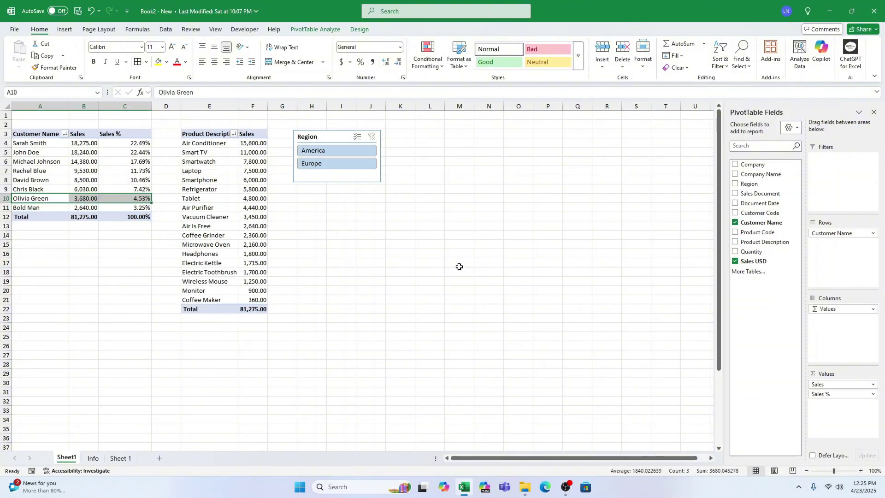
click(459, 267)
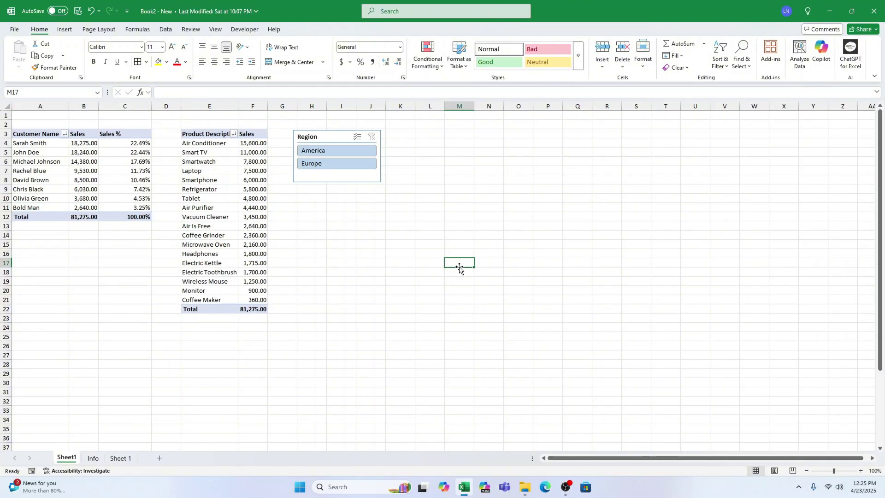